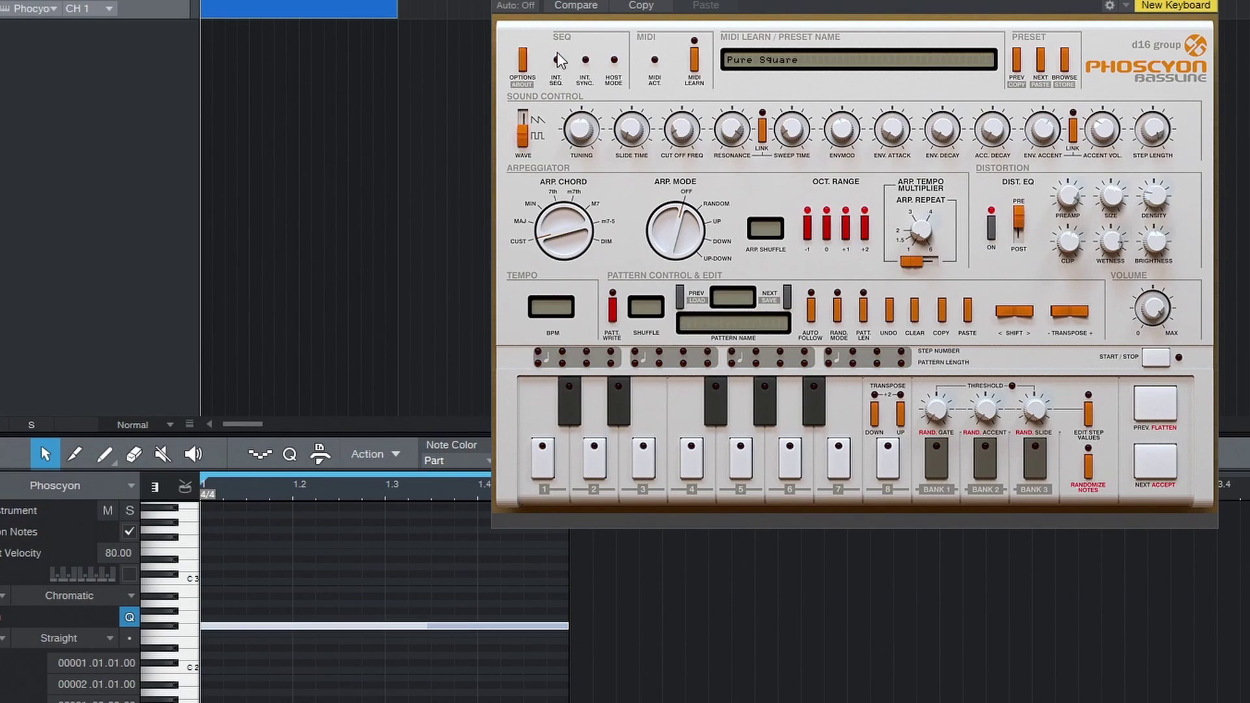
Turn on Phoscyon's internal sequencer and host mode, and play the song.
click(558, 60)
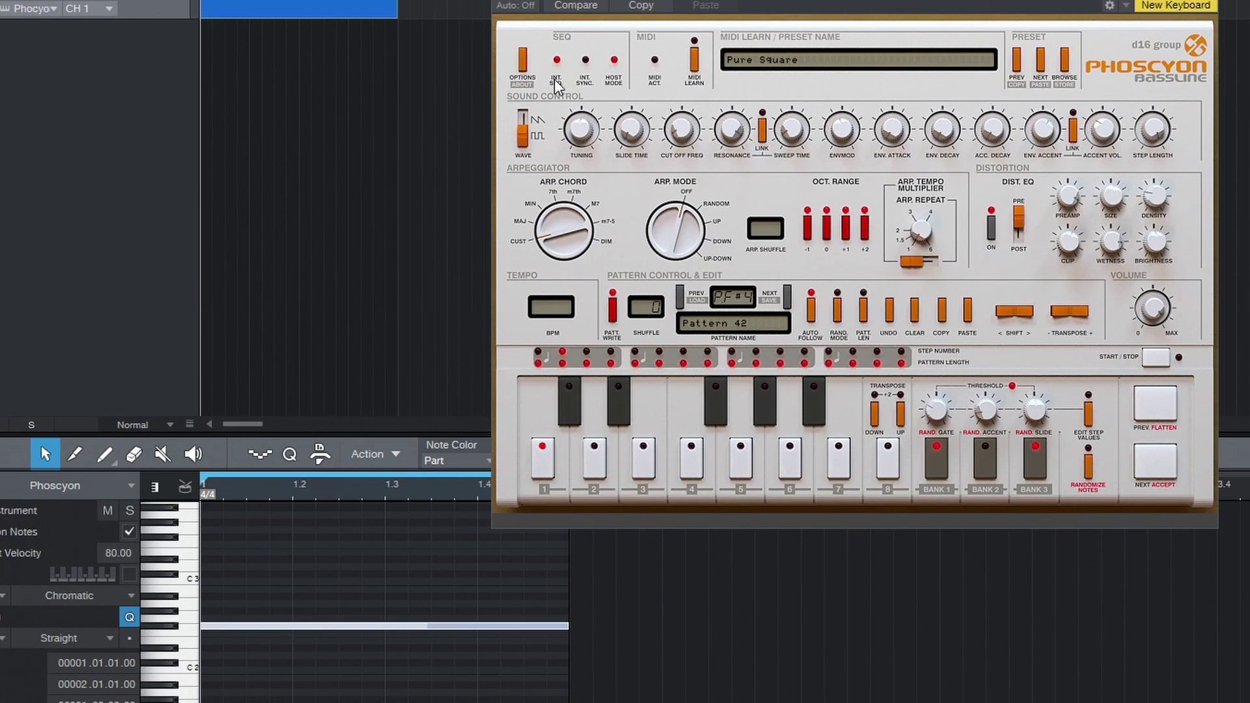
click(614, 60)
key(space)
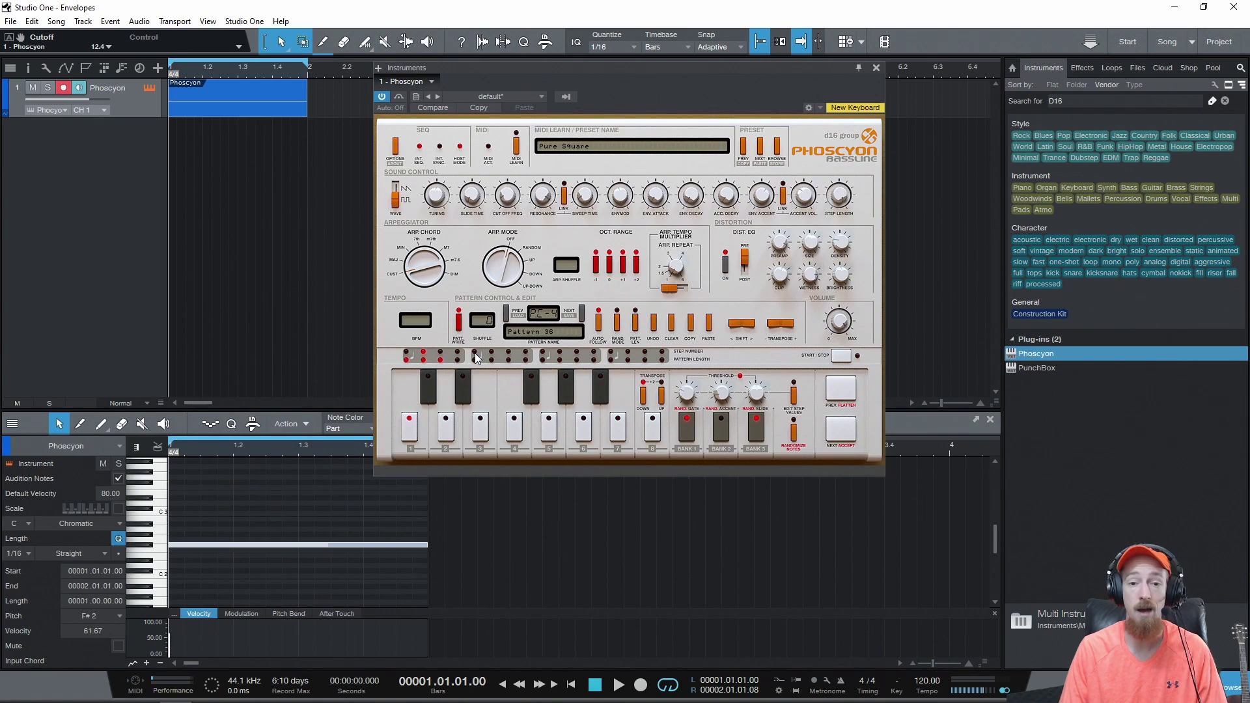
Toggle host mode off and back on to compare how patterns are selected.
click(462, 154)
click(463, 155)
click(463, 150)
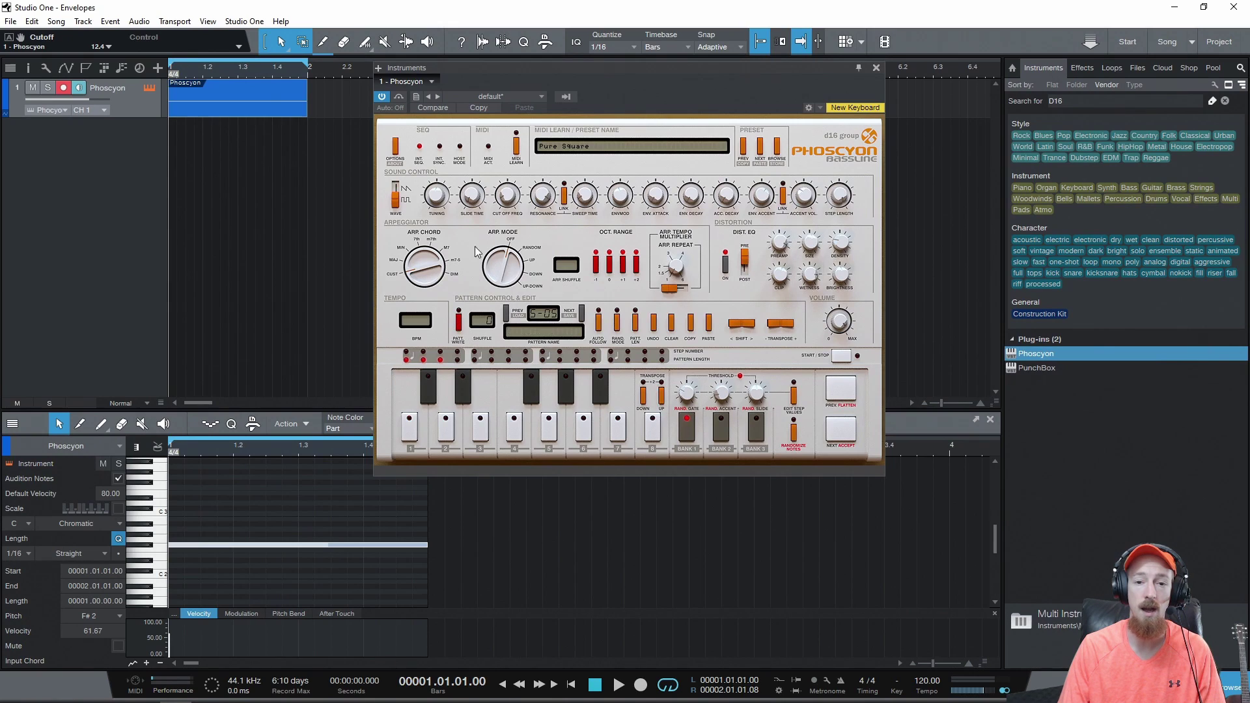
click(462, 155)
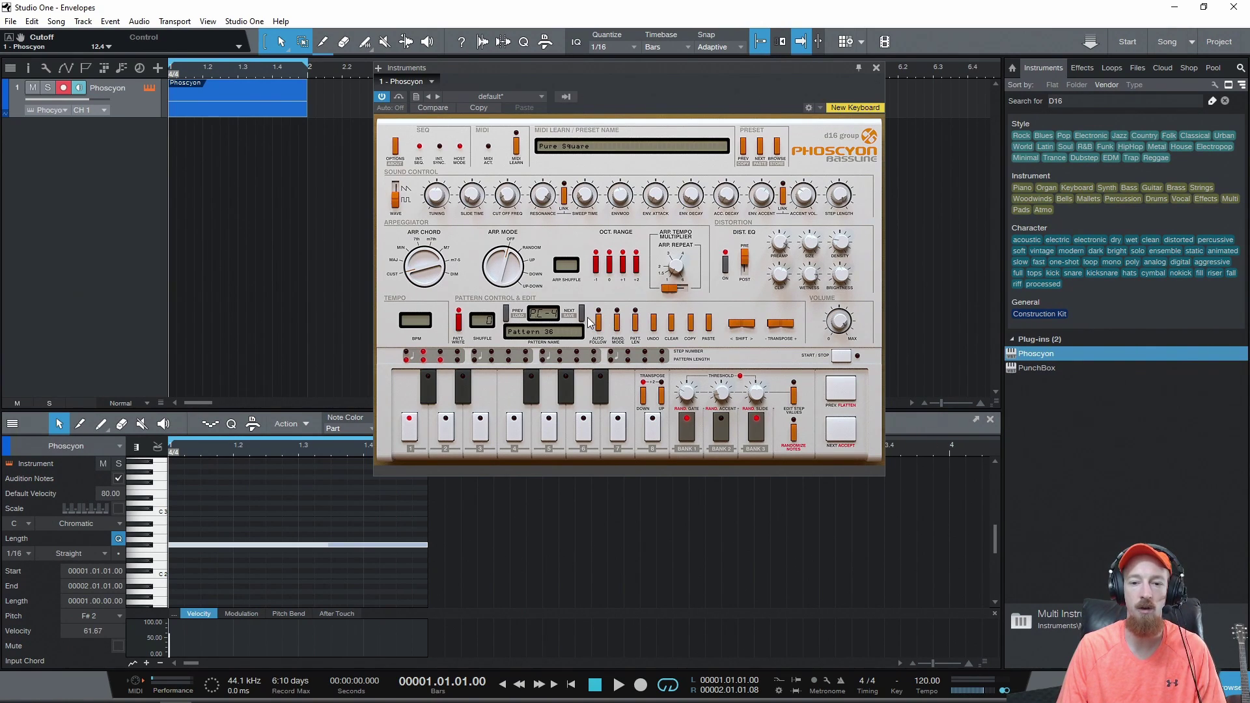
Try stepping to the previous pattern, and briefly play the clip to hear the pattern its note triggers.
click(518, 312)
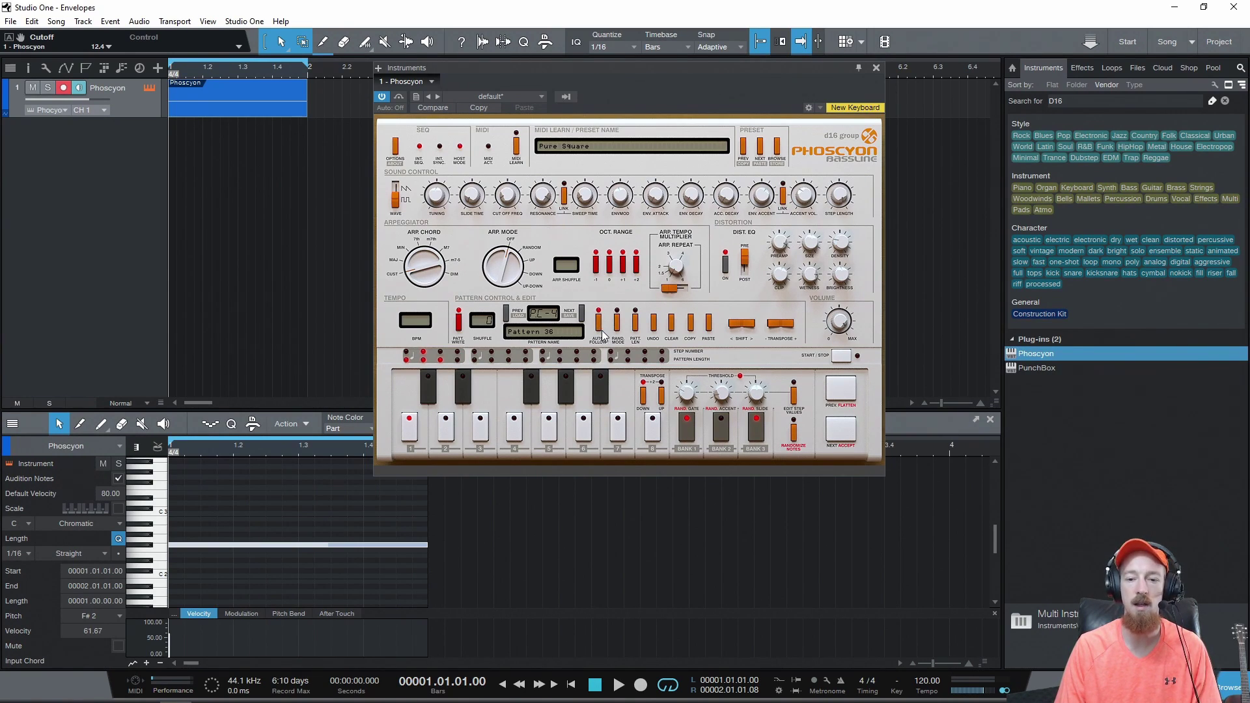
key(space)
key(space)
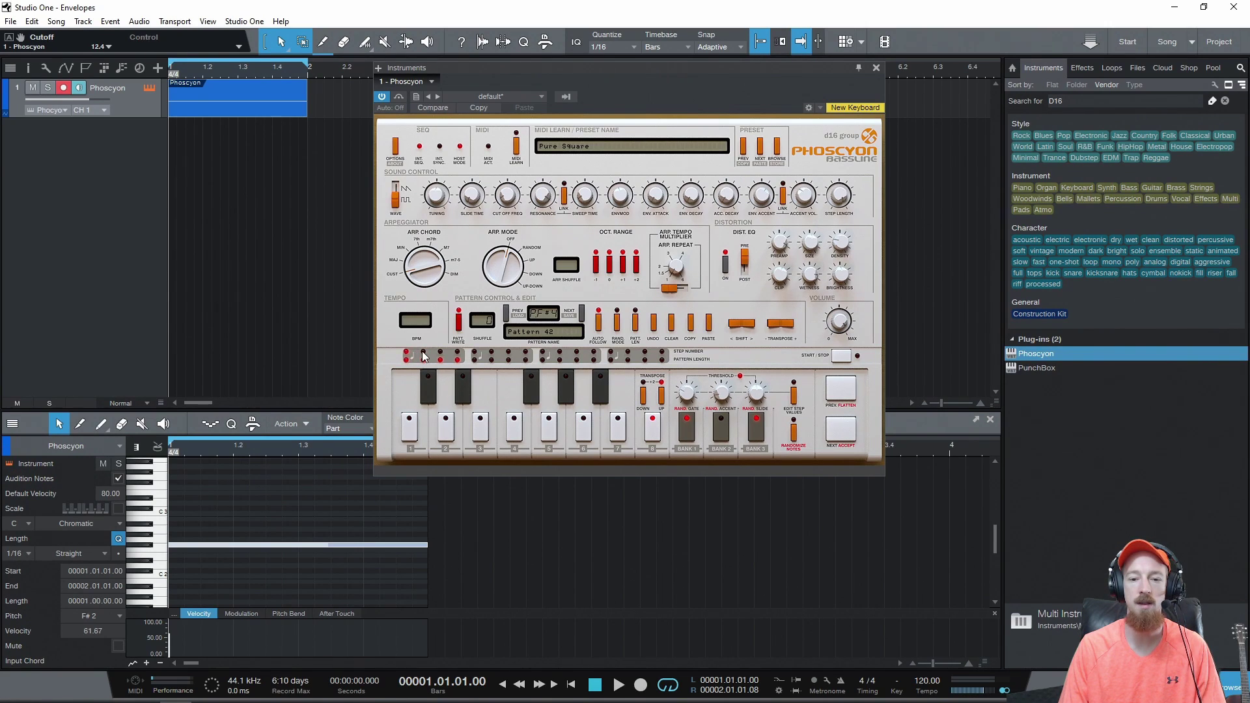
Select the fourth step of Pattern 42 and audition the pattern.
click(456, 353)
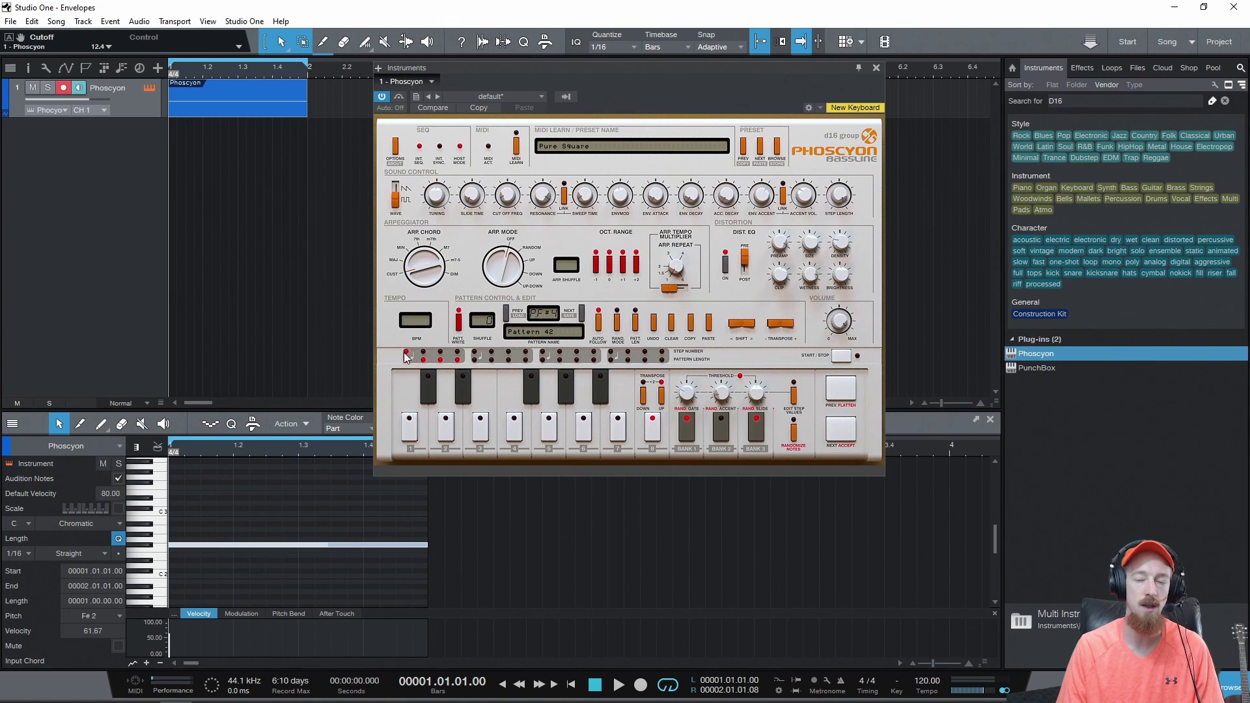
key(space)
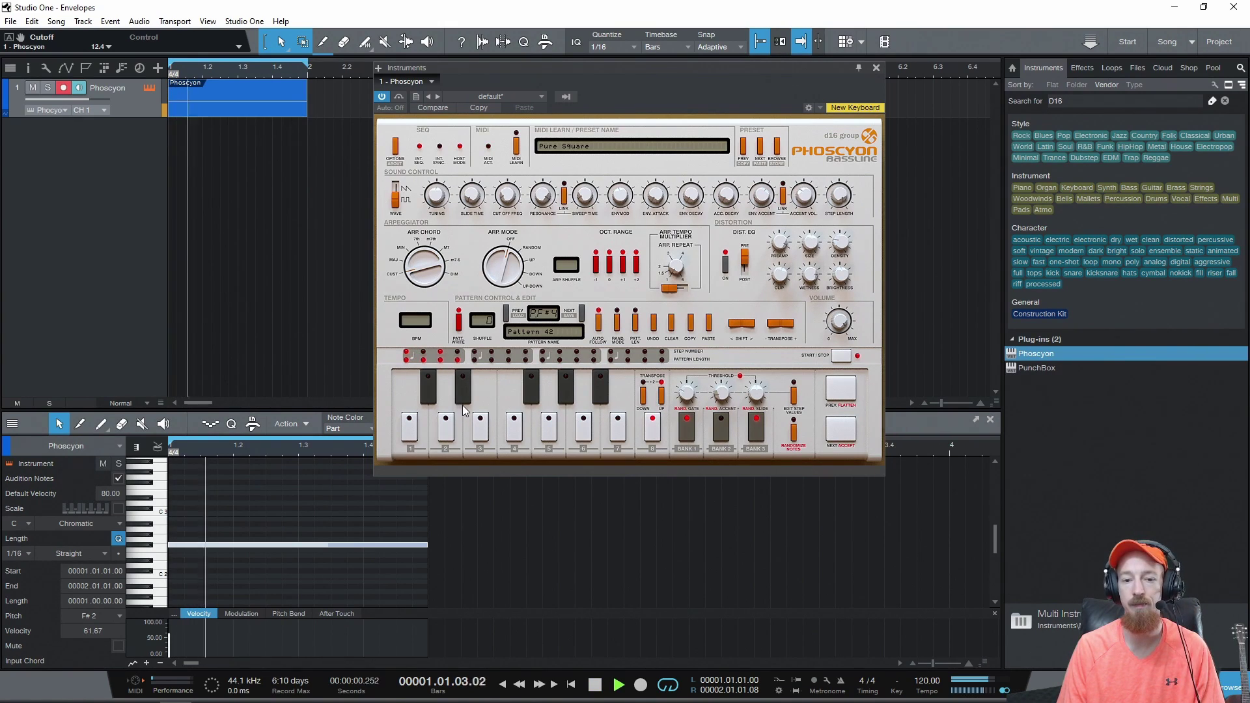
key(space)
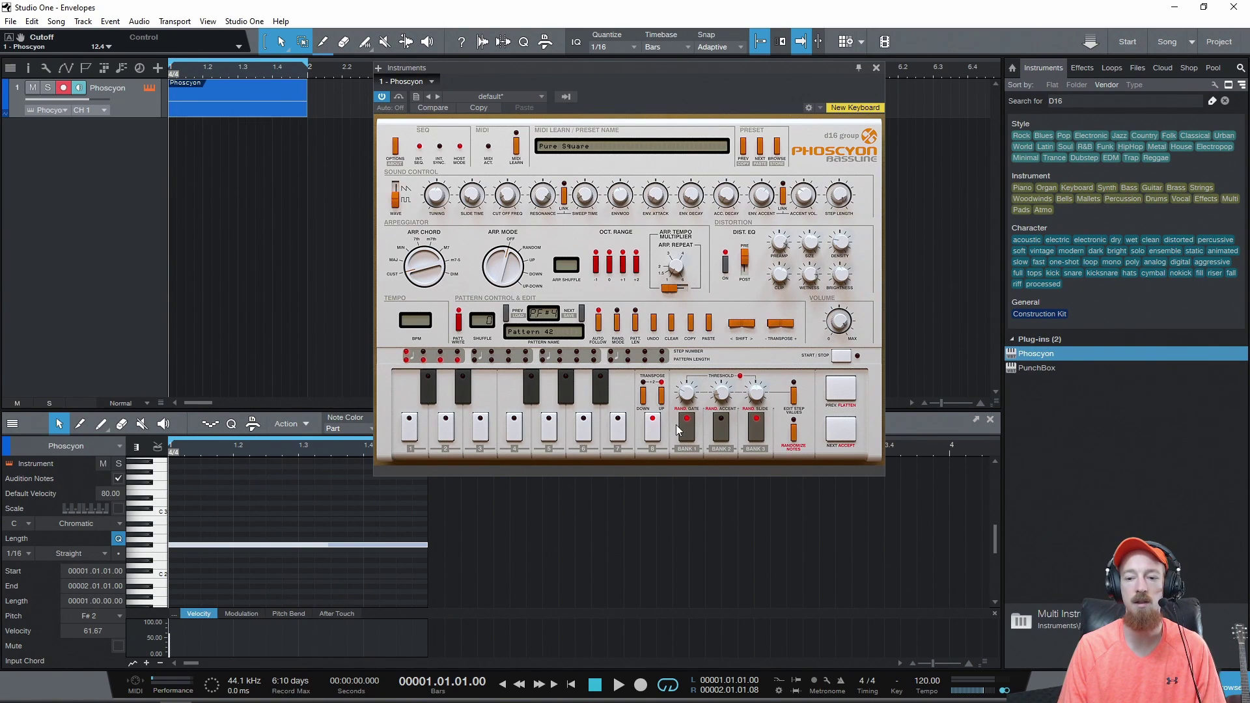
Set the sequencer's step length to 100% and toggle the slide of the selected step.
click(753, 430)
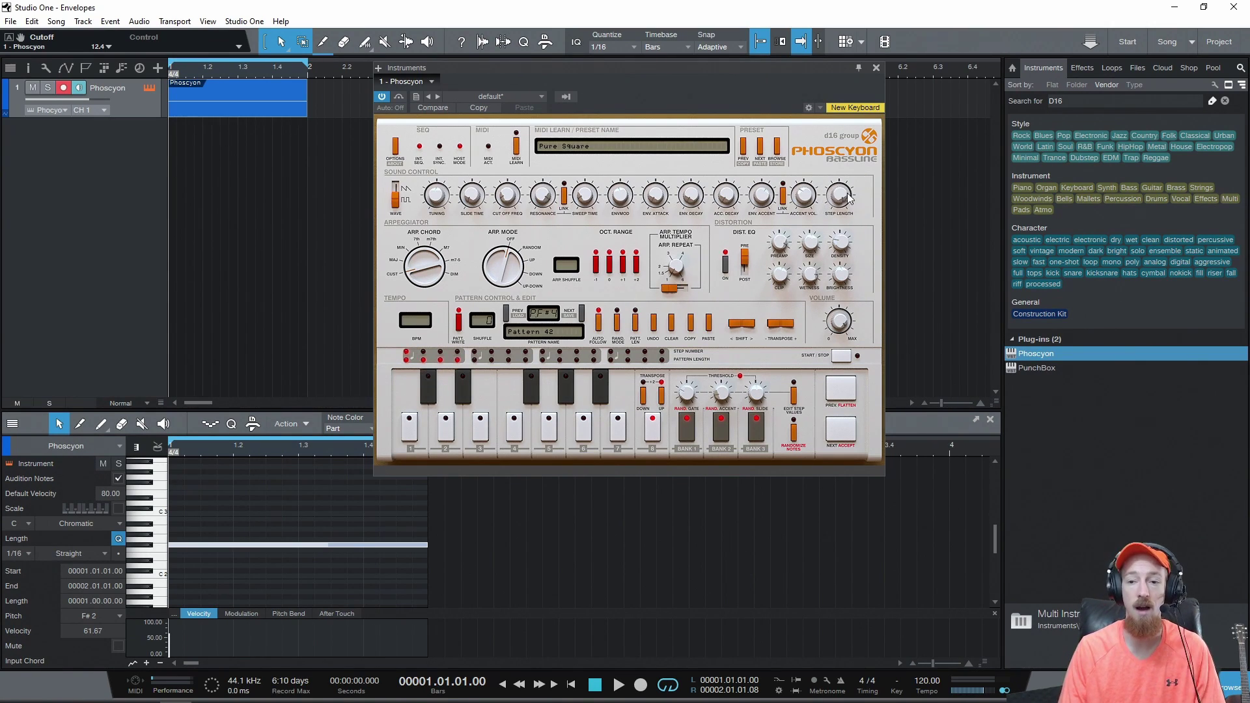
drag(845, 198, 848, 177)
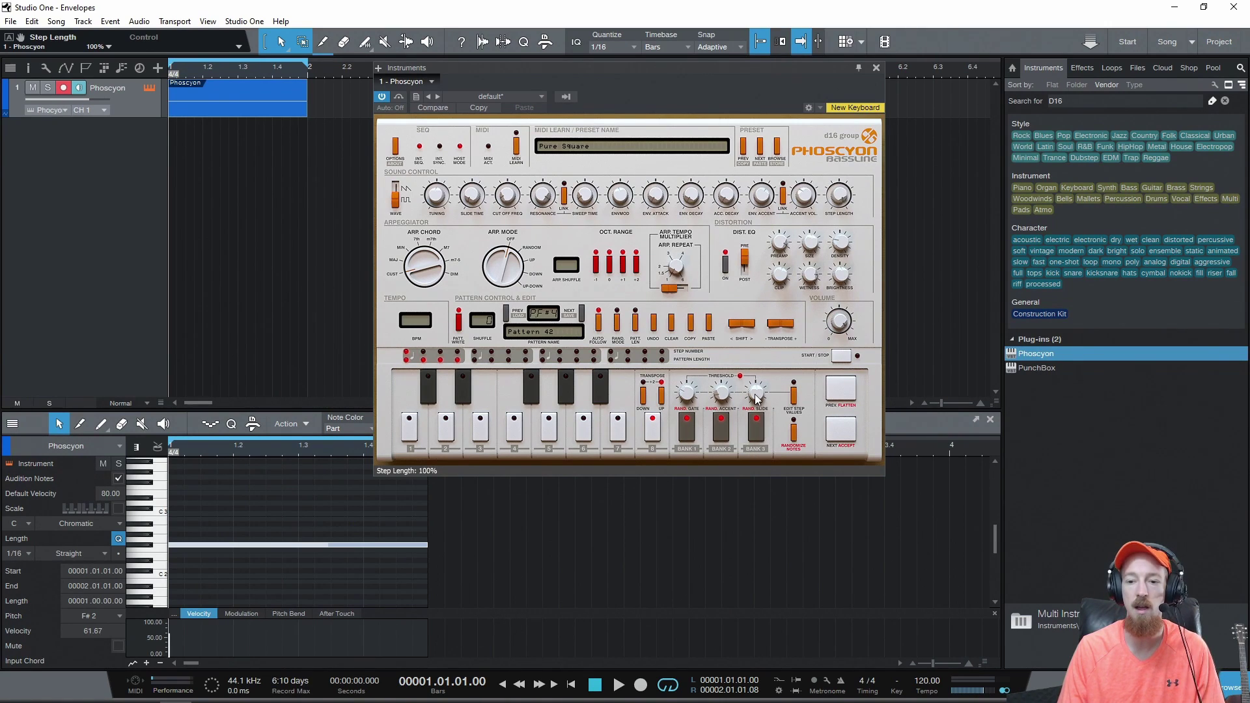
click(760, 430)
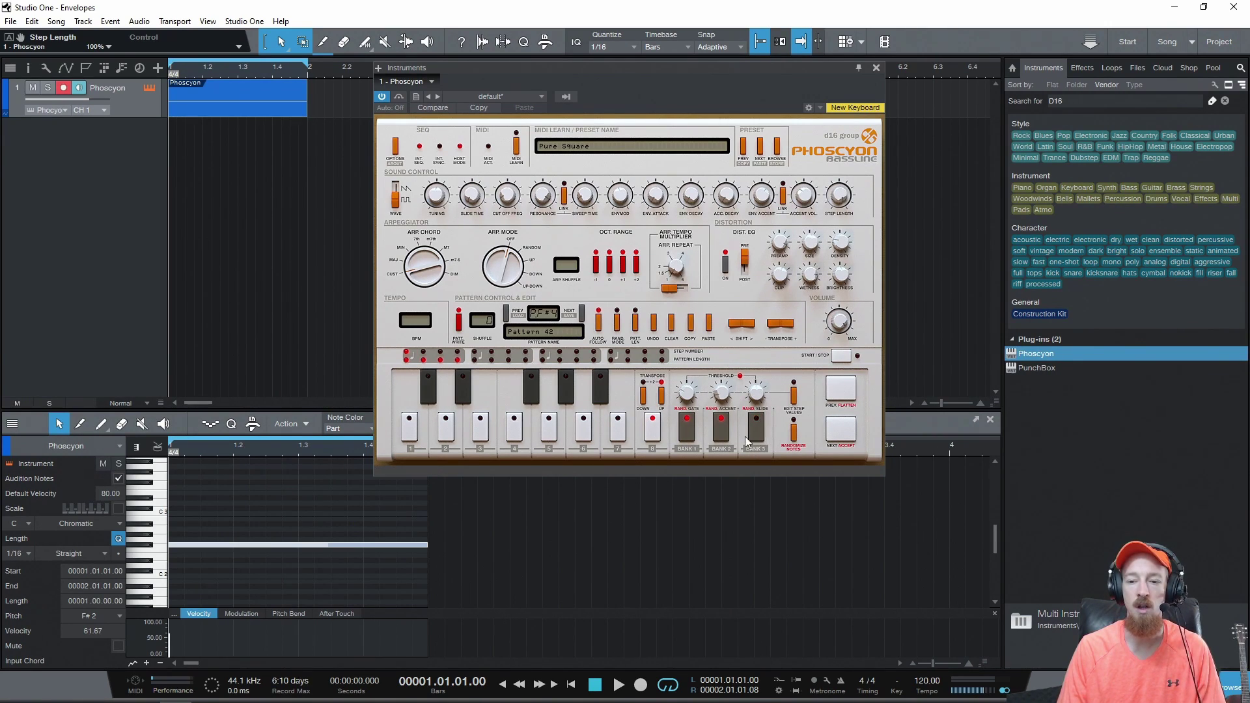
Toggle the gate, slide and accent of individual steps in Pattern 42 and audition the pattern.
click(685, 426)
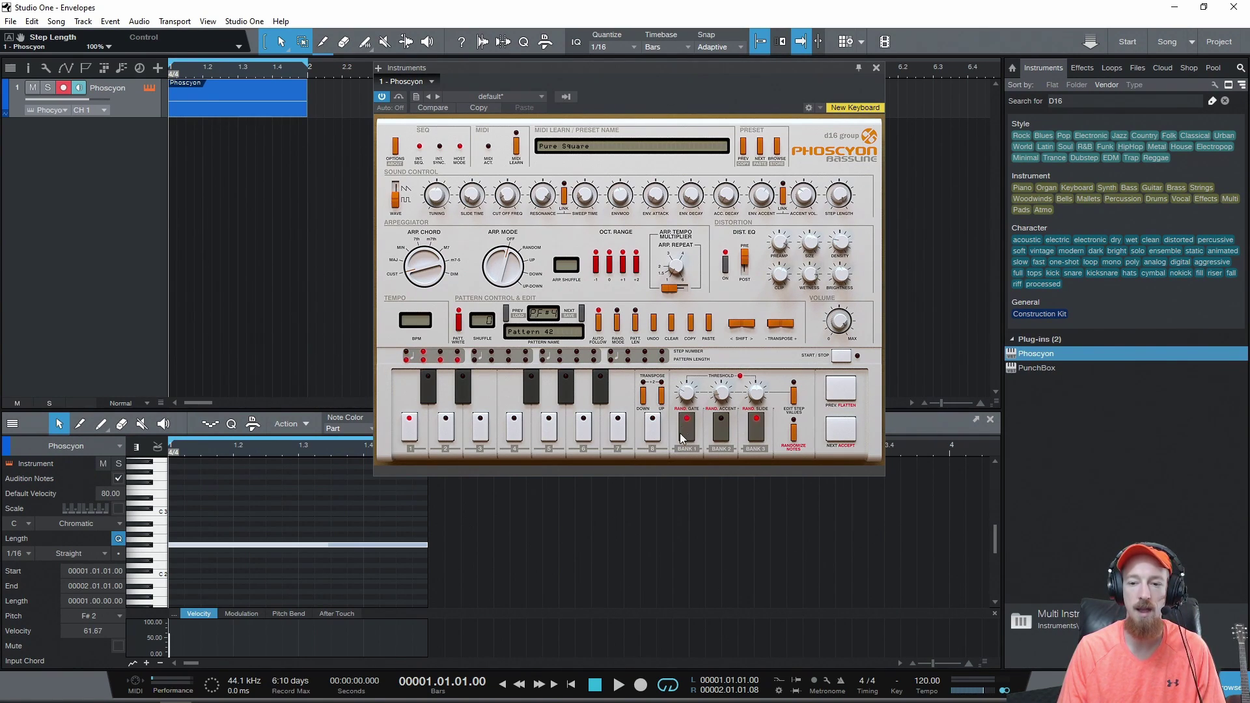
click(754, 428)
click(720, 430)
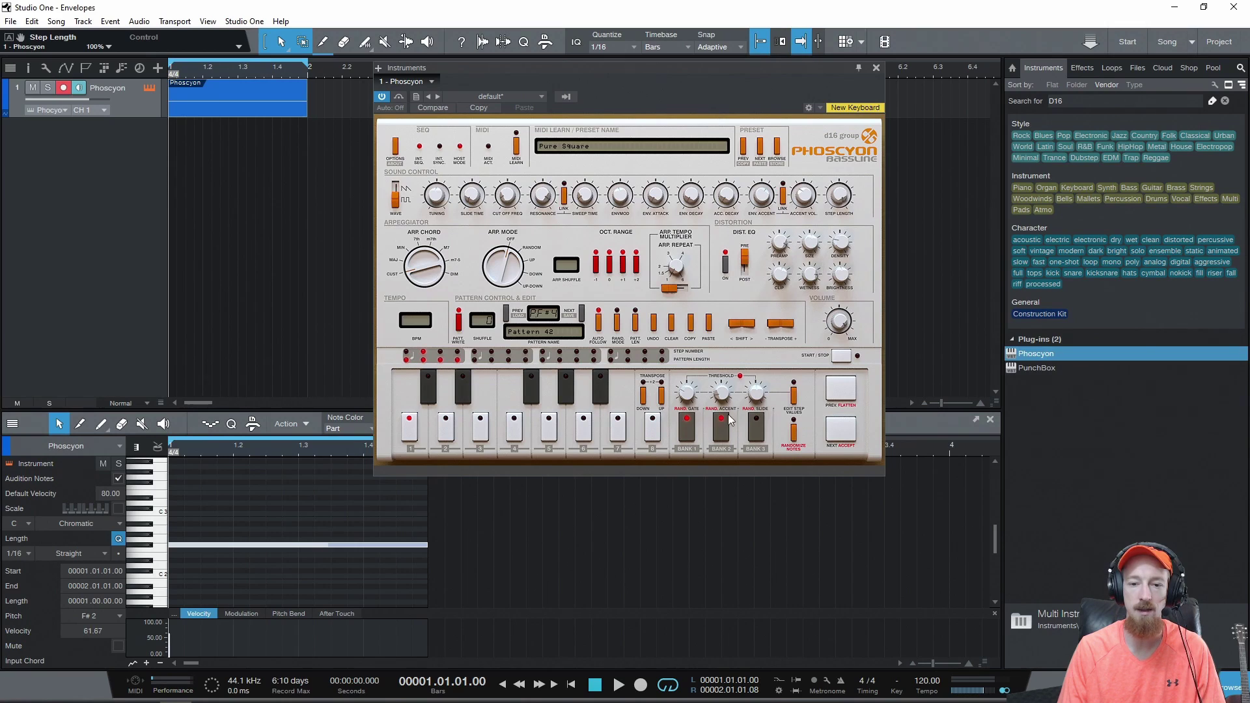
click(464, 373)
click(754, 428)
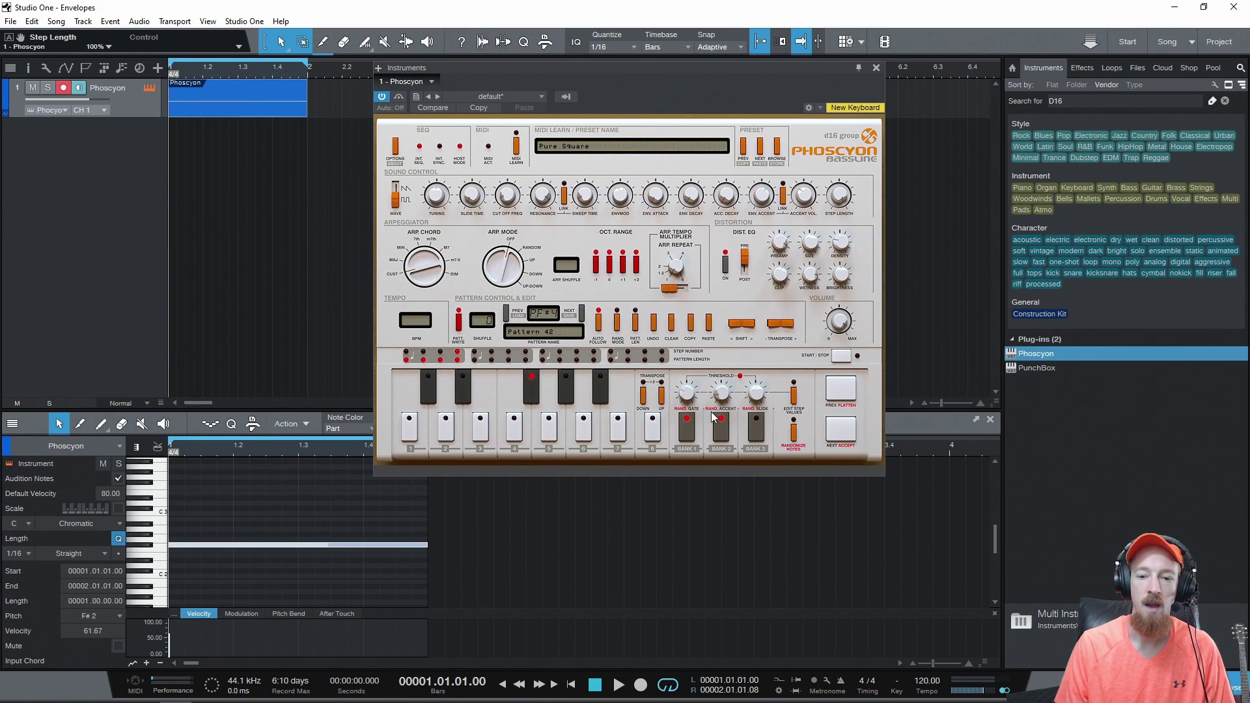
key(space)
key(space)
Assign the high C to the selected step, select the fourth step and play the pattern.
click(654, 430)
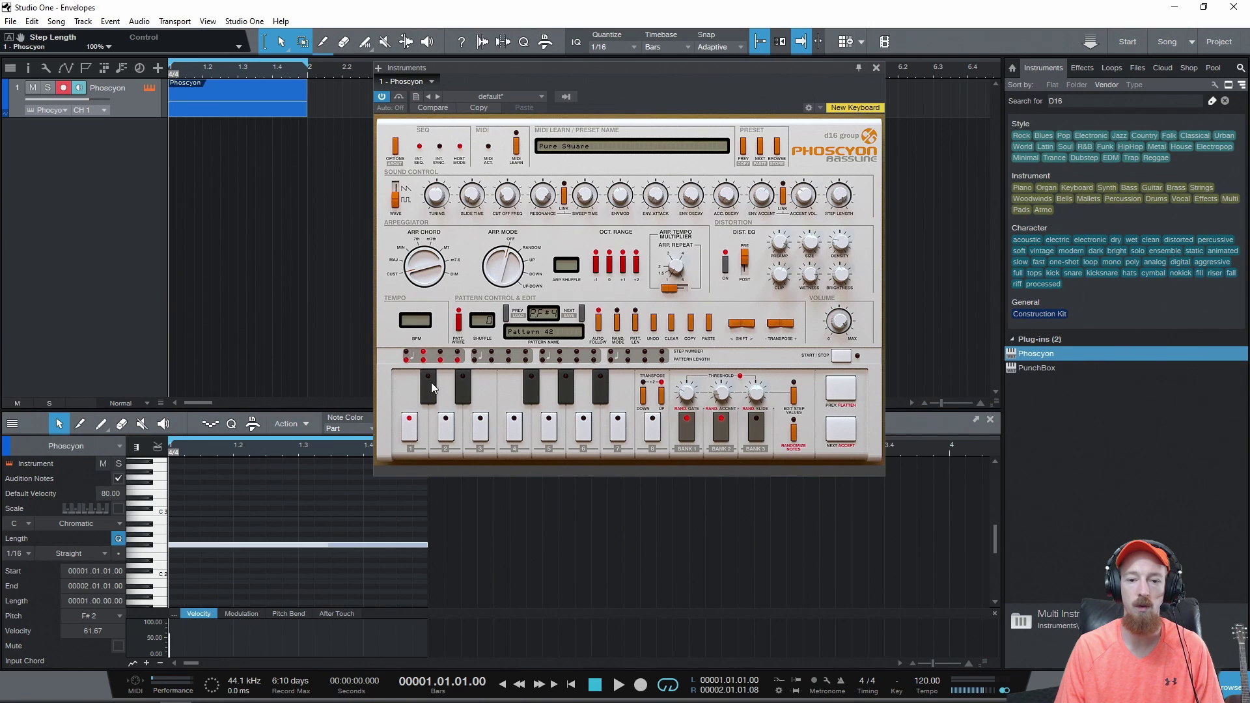
click(457, 355)
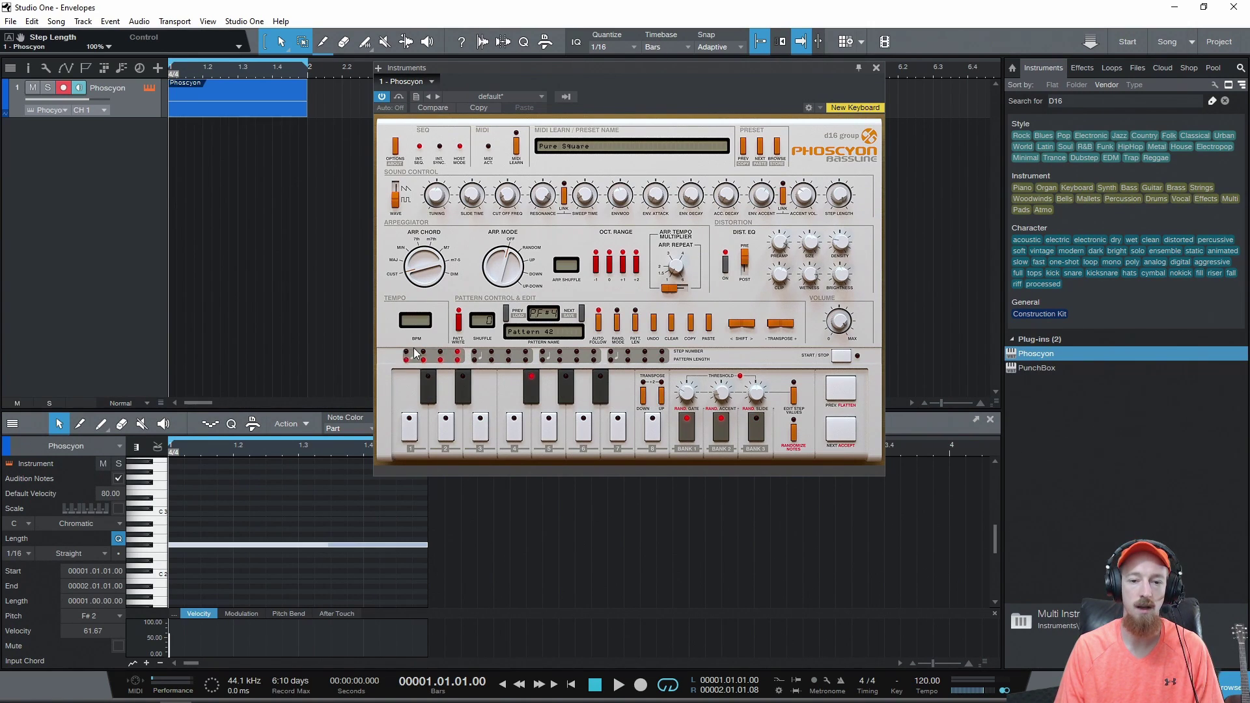
key(space)
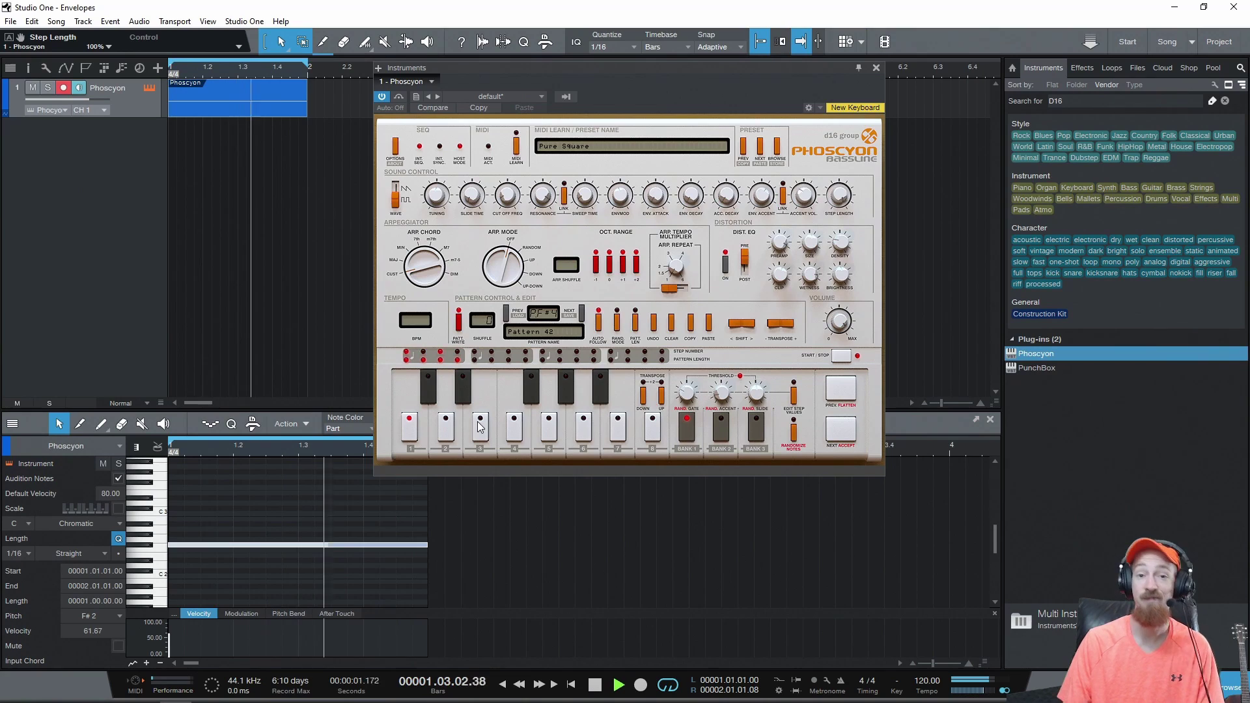
key(space)
Go through steps 2, 3 and 4 of the pattern to check their notes, and audition the pattern.
click(424, 356)
click(443, 356)
click(457, 357)
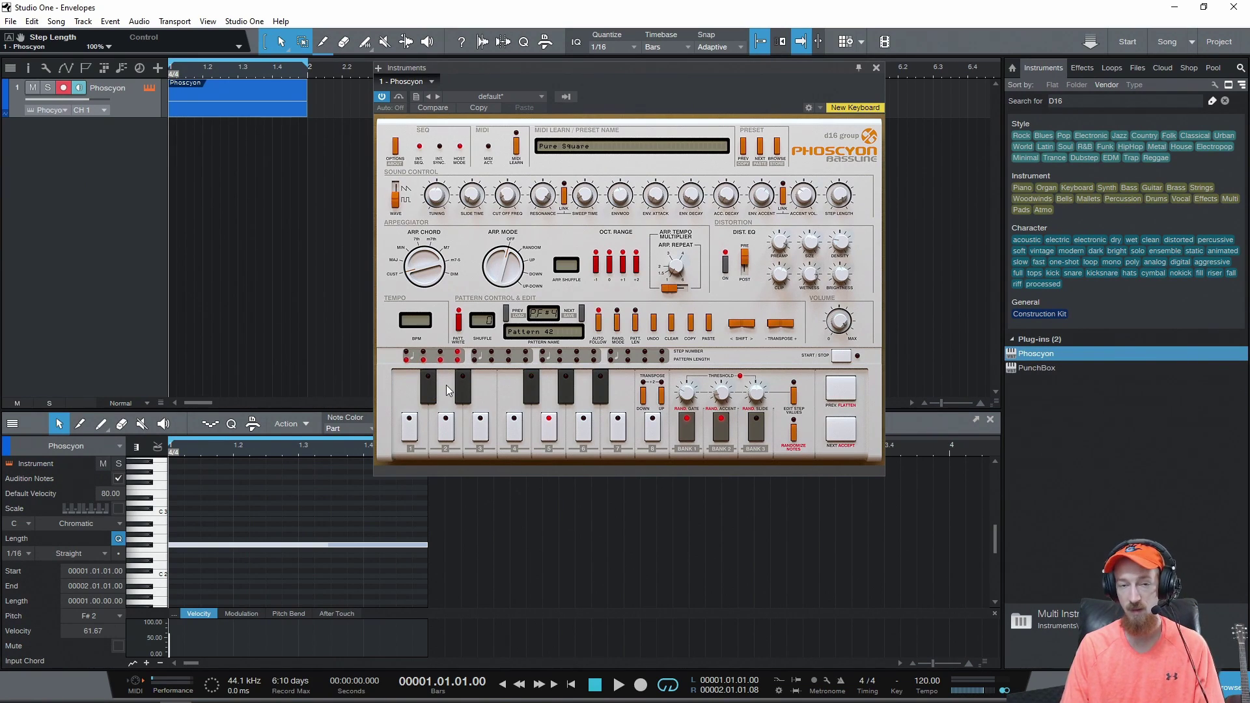
key(space)
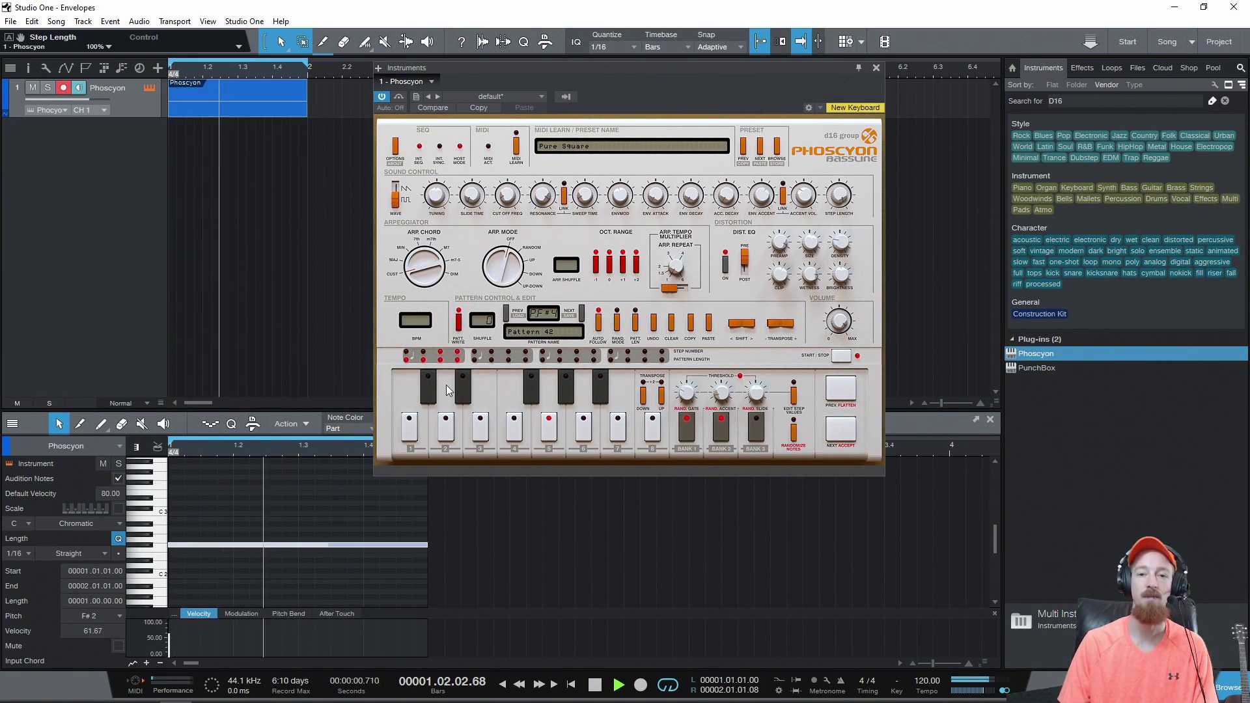
key(space)
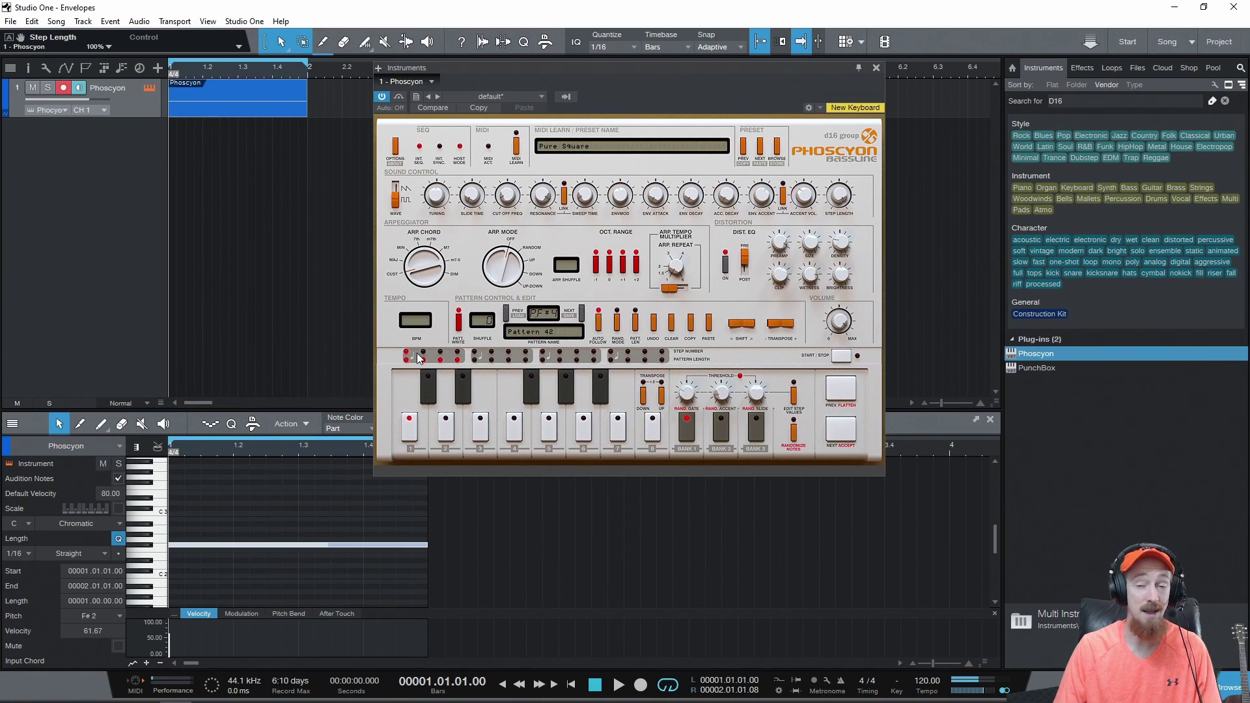
View the save and load options for patterns and pattern banks.
right_click(581, 313)
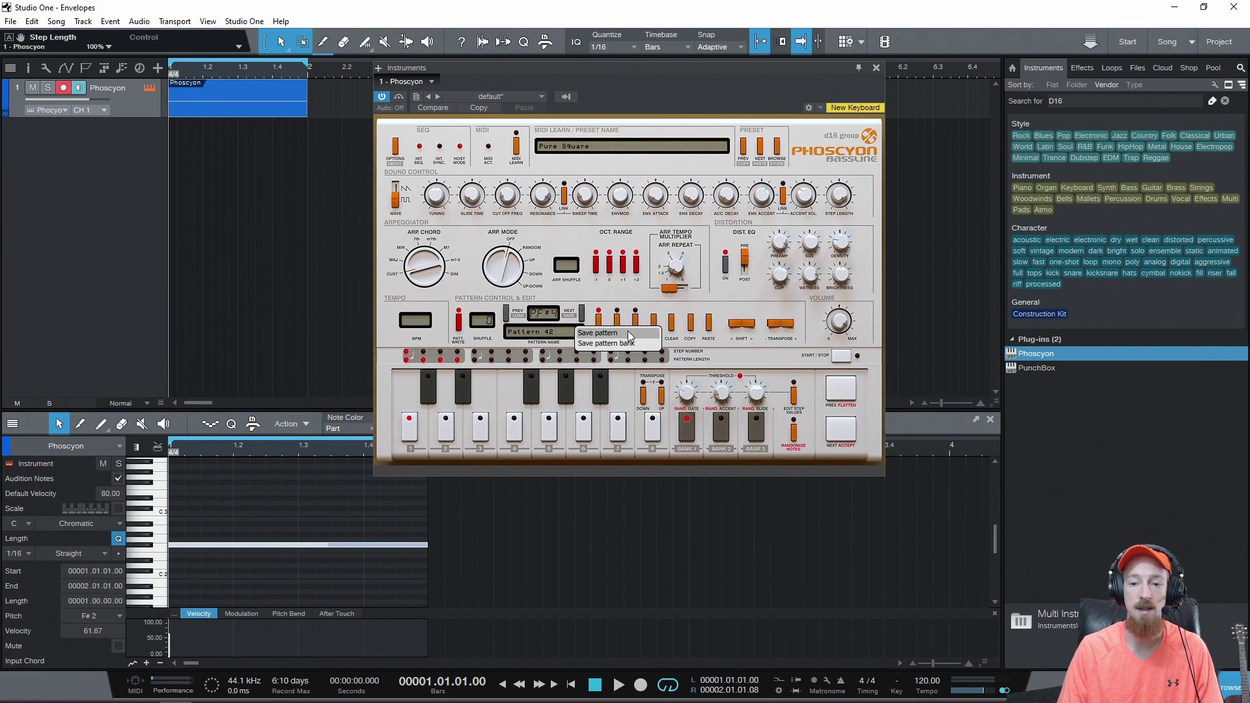
click(507, 316)
right_click(507, 315)
click(521, 343)
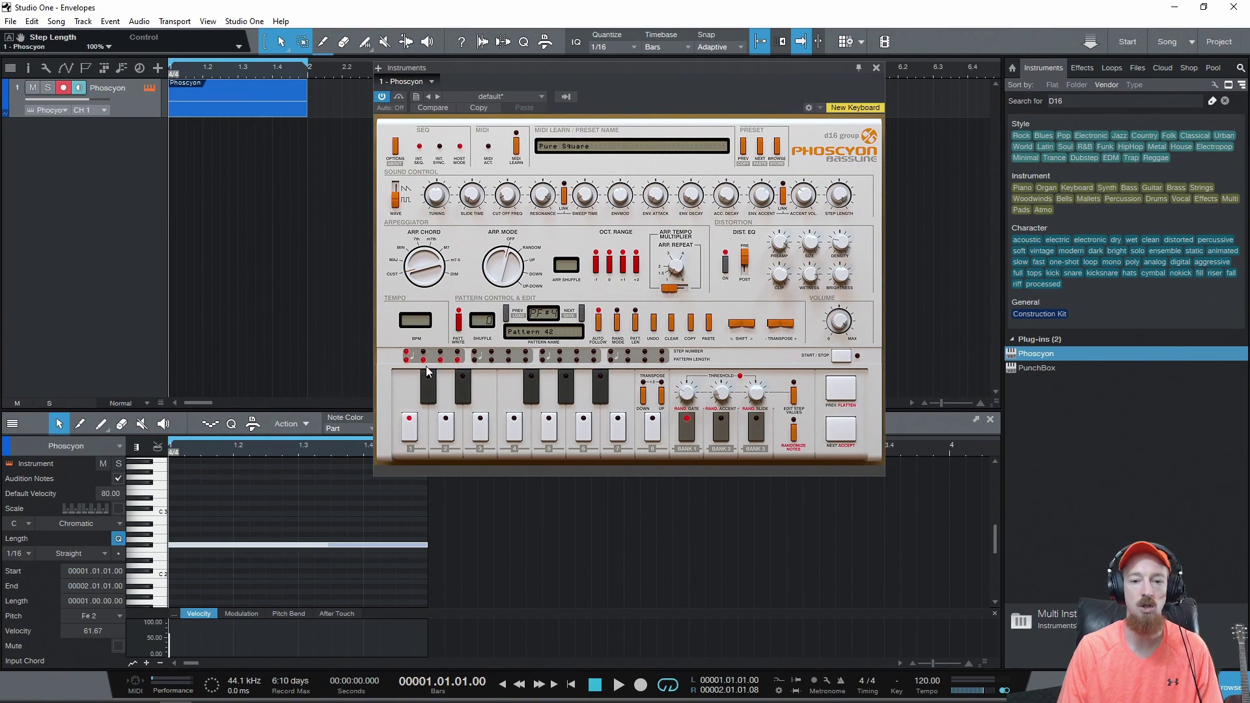
Set the pattern's shuffle to 50 and play the pattern to compare the timing.
key(space)
key(space)
drag(482, 322, 482, 280)
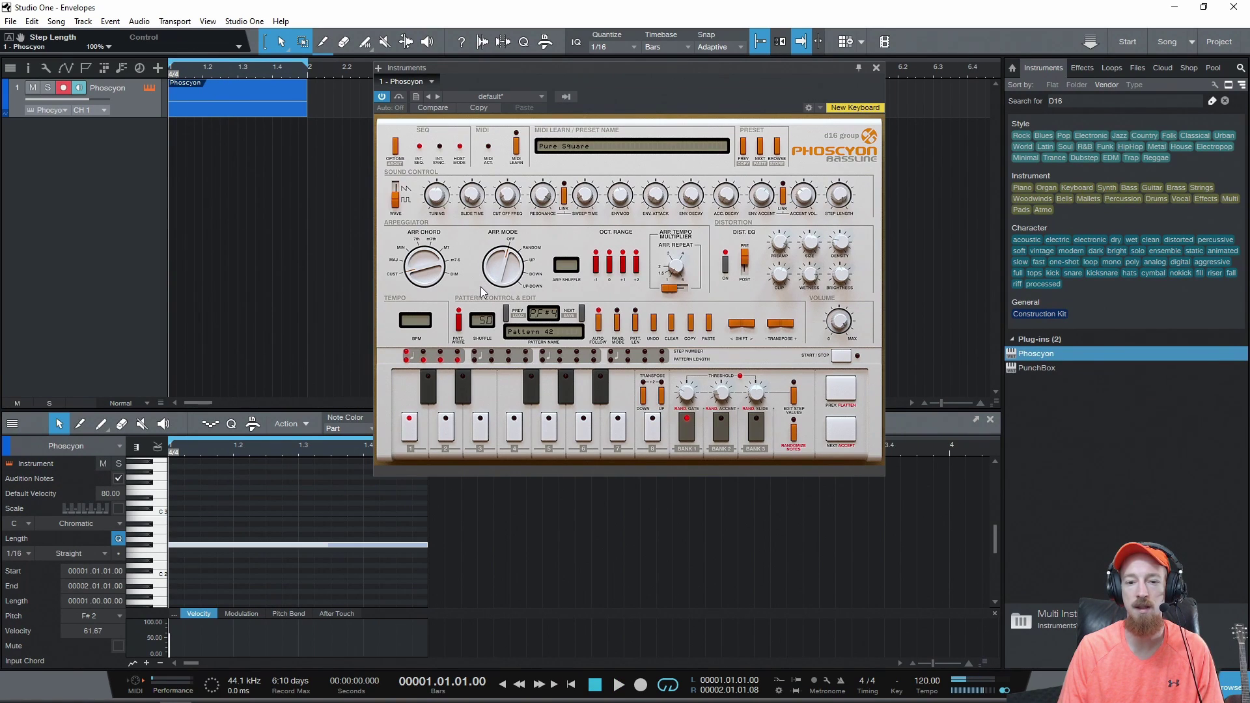
key(space)
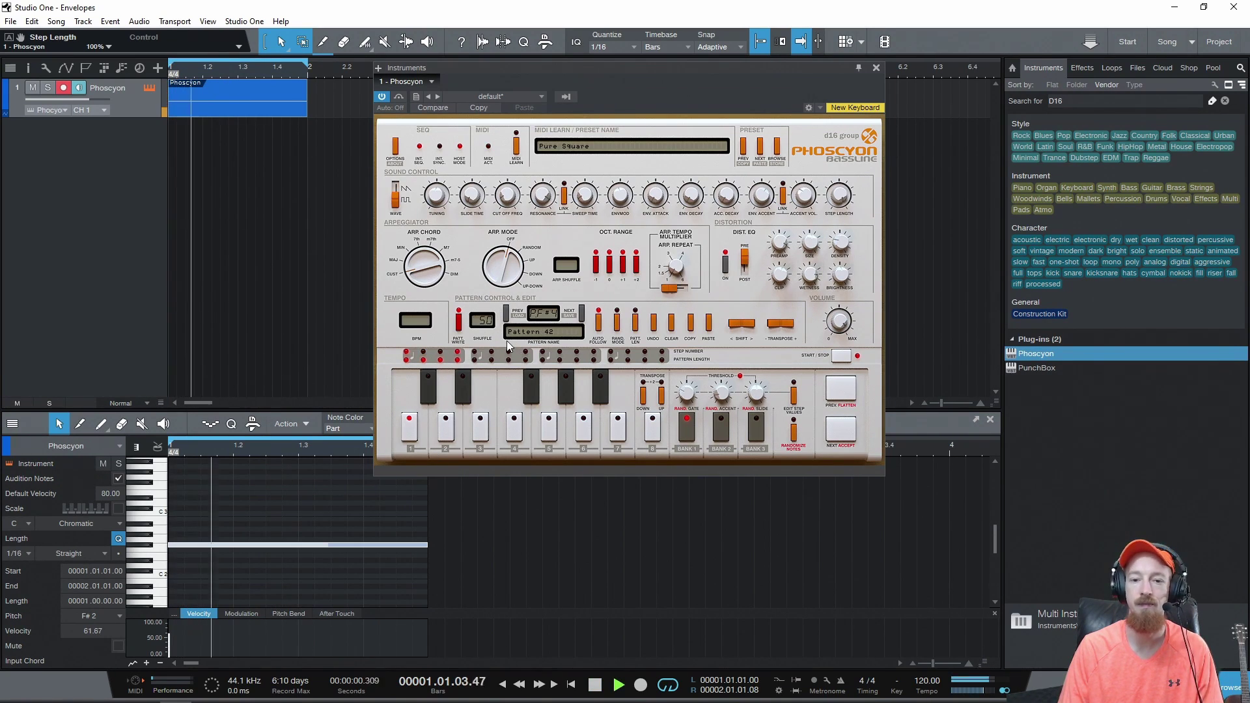
key(space)
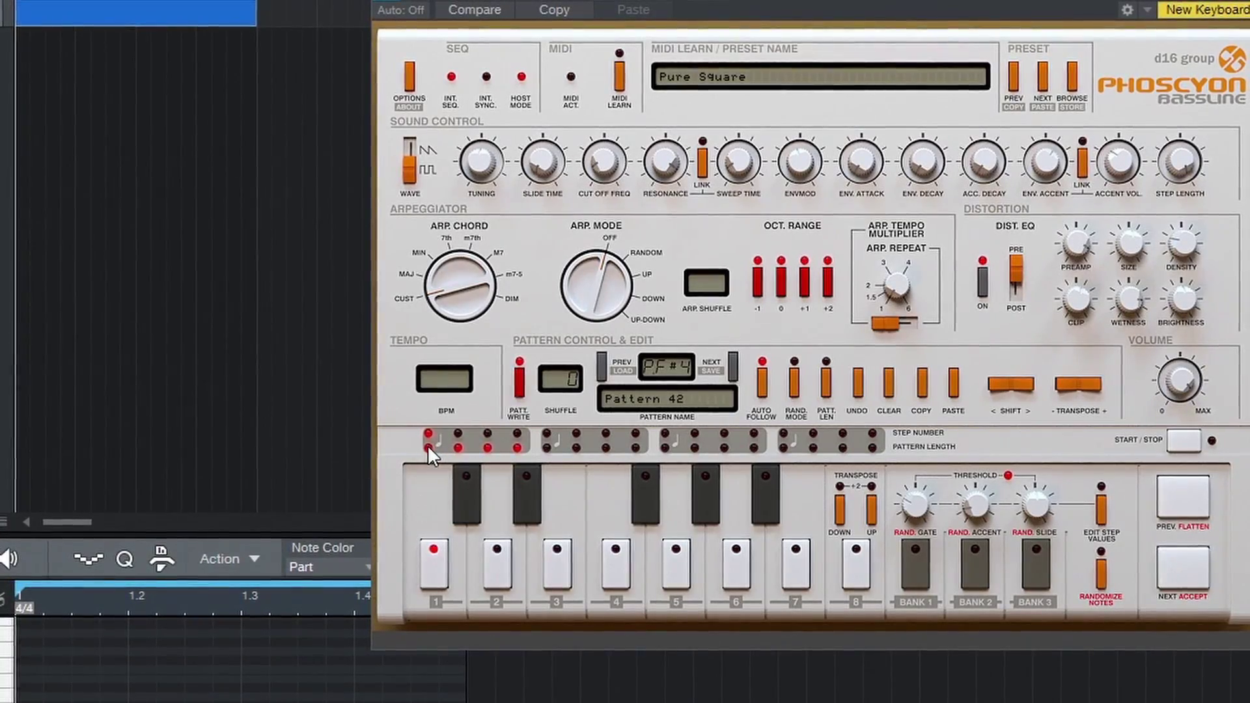
Shift the pattern's steps to the right, and move forward and back through the steps to inspect them.
click(1024, 382)
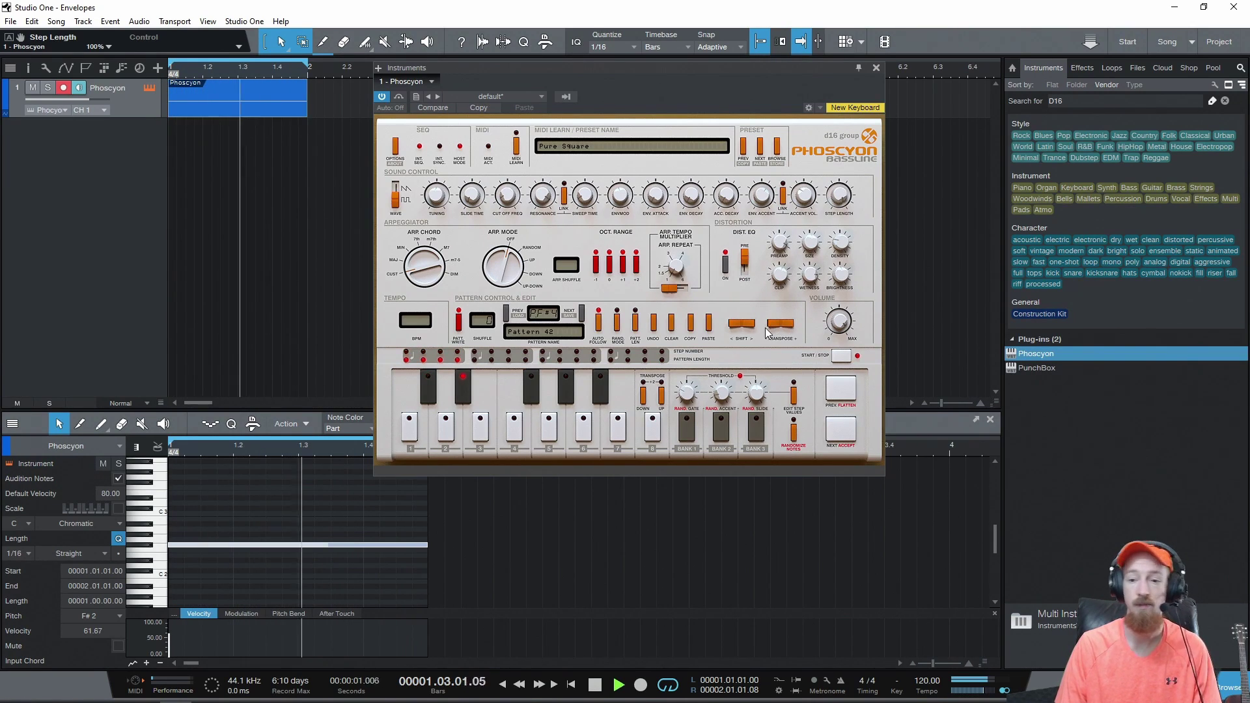
key(space)
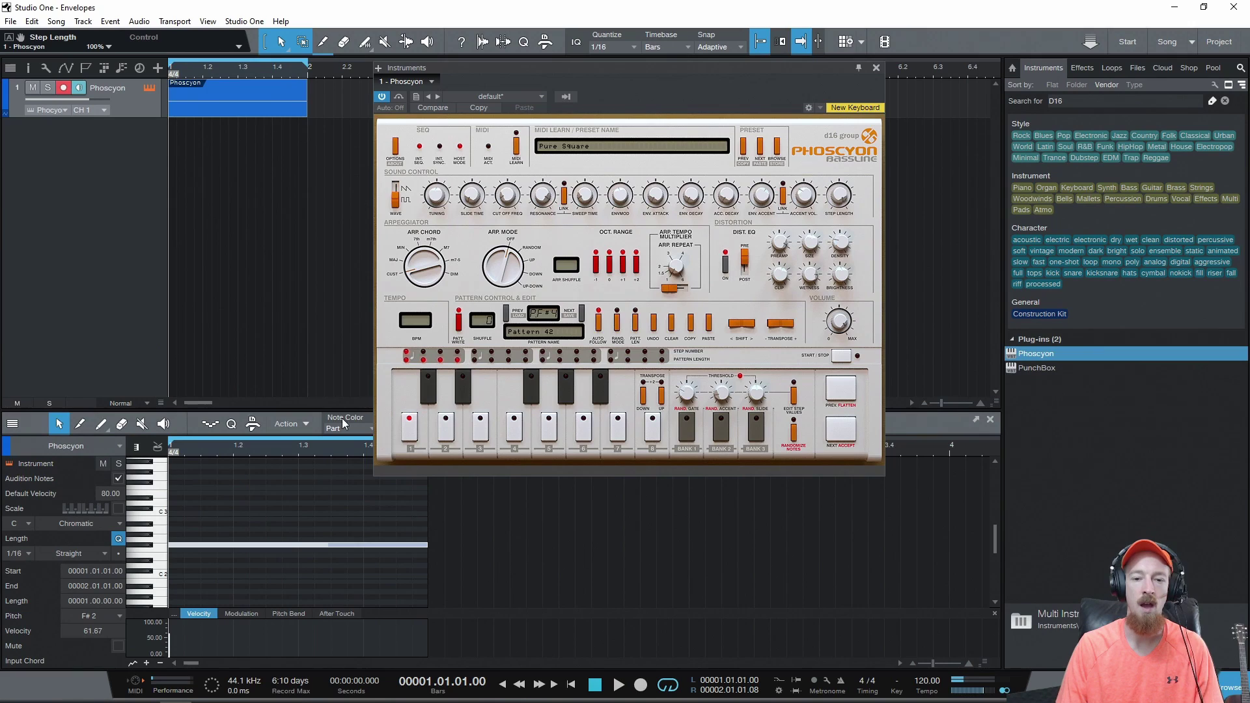
click(840, 434)
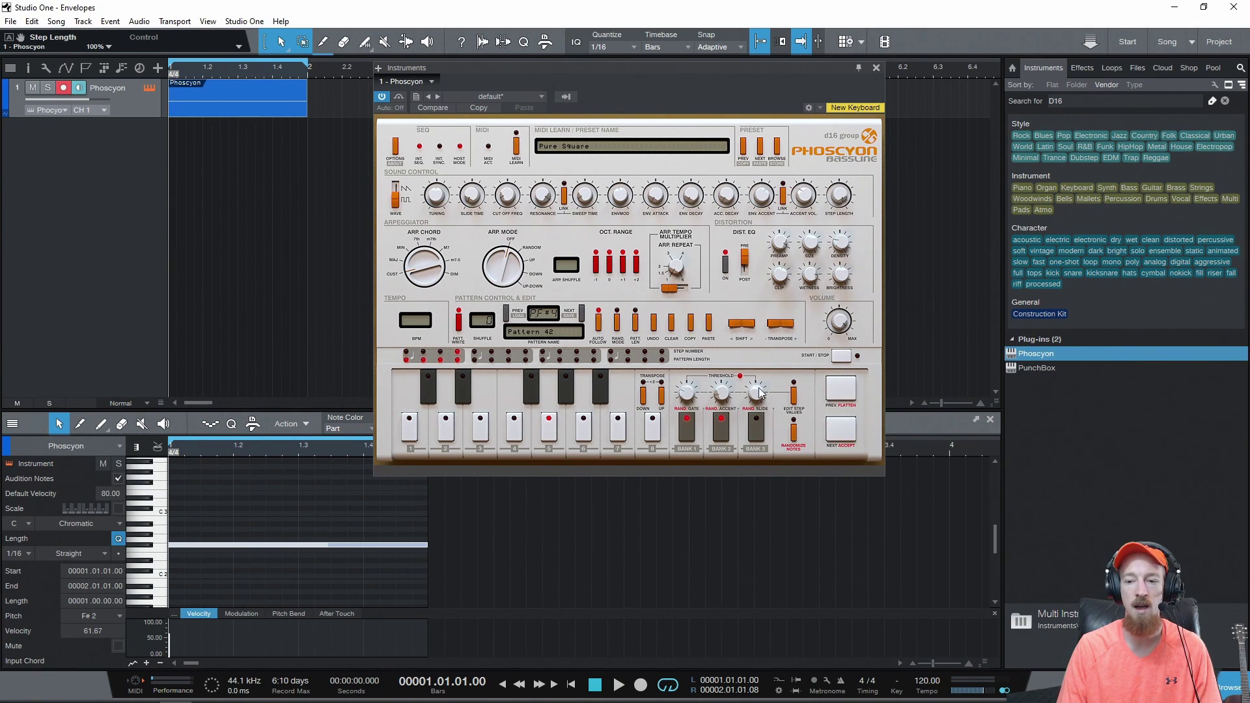
click(840, 429)
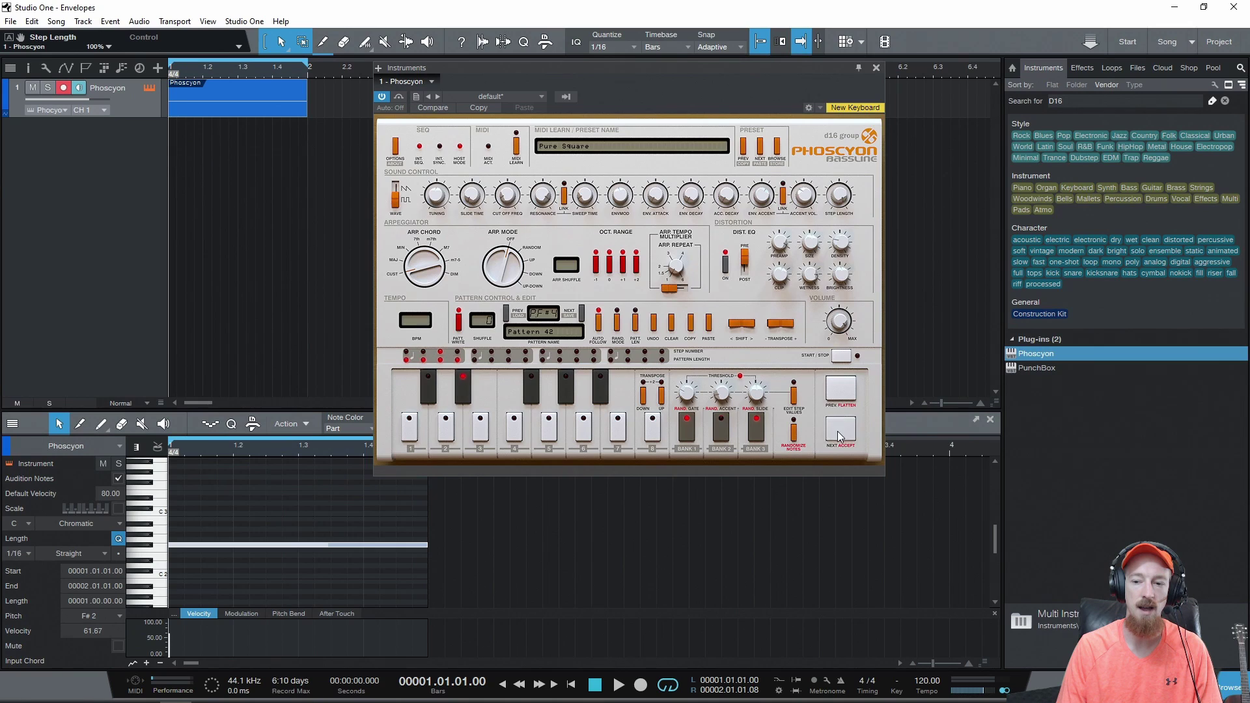
click(847, 385)
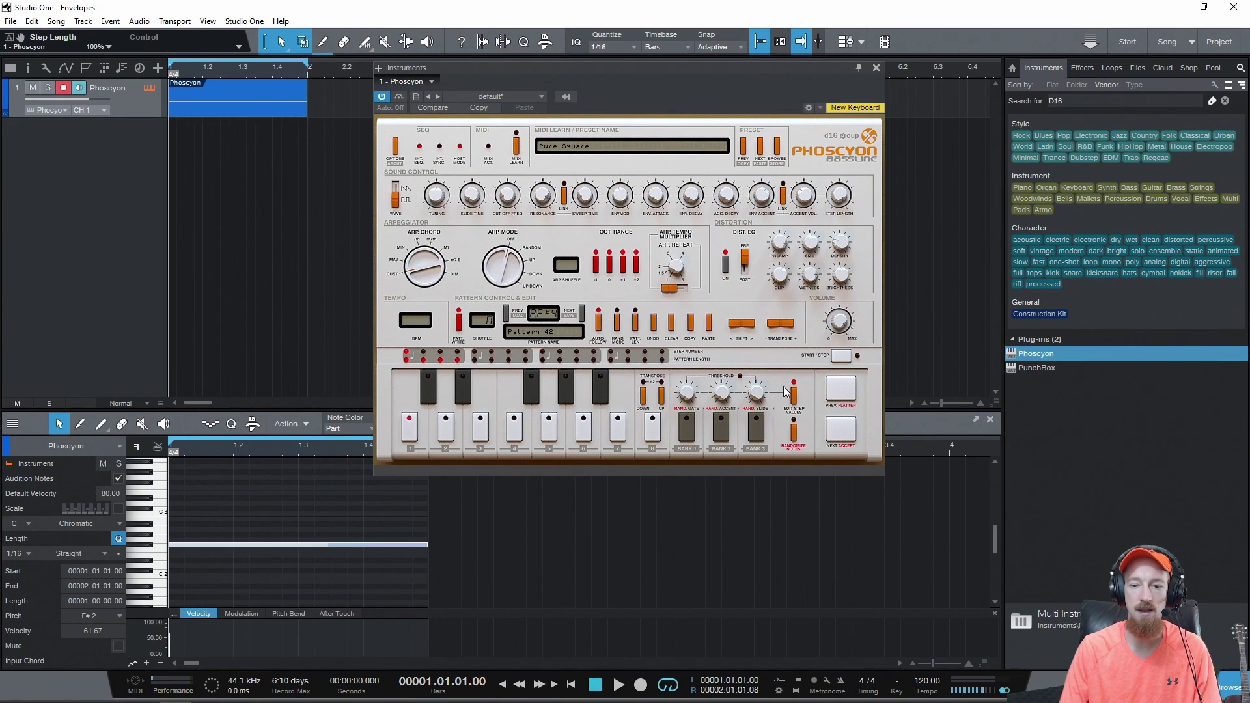
With step value editing on, set the first step's gate level to 81 and accent level to 25.
click(682, 395)
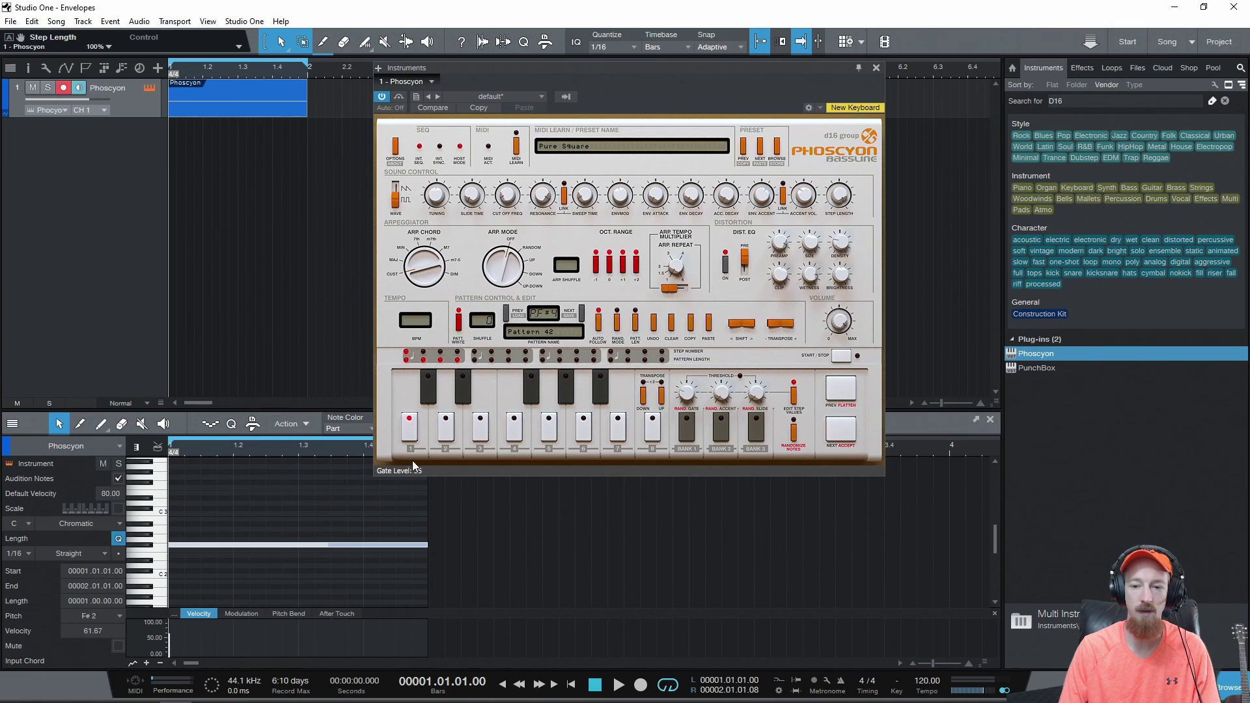
click(723, 391)
click(764, 398)
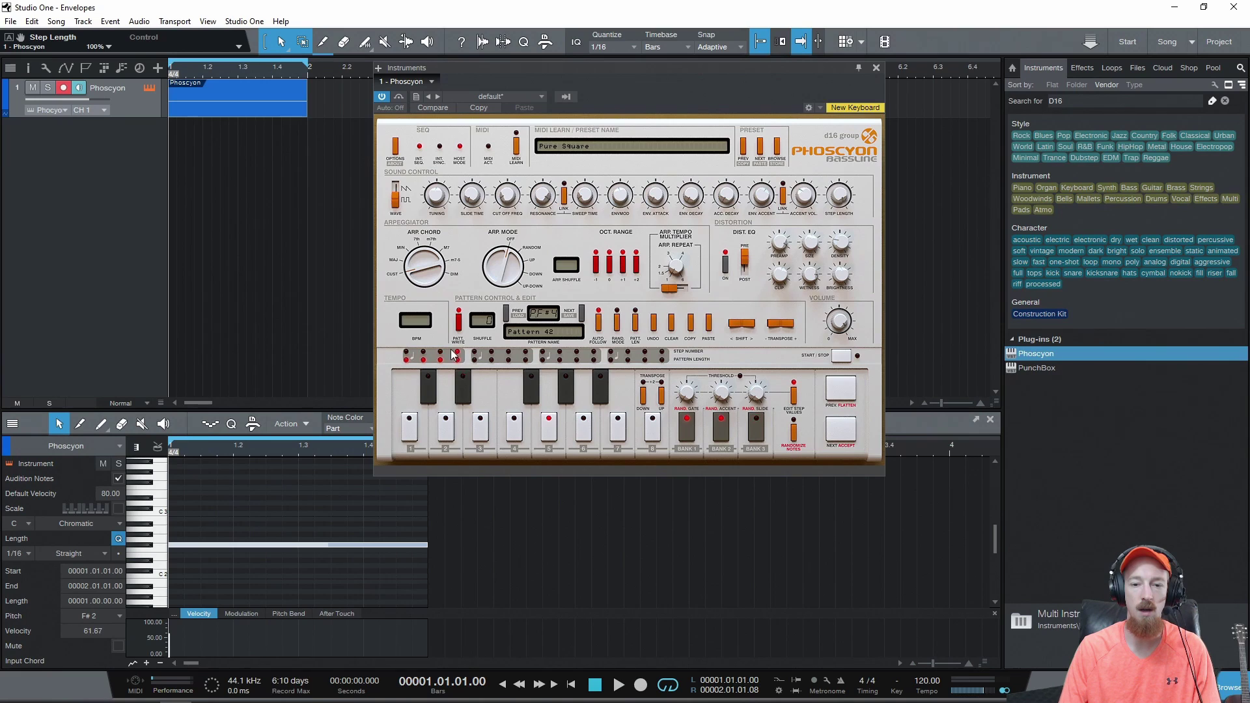
drag(691, 399, 692, 337)
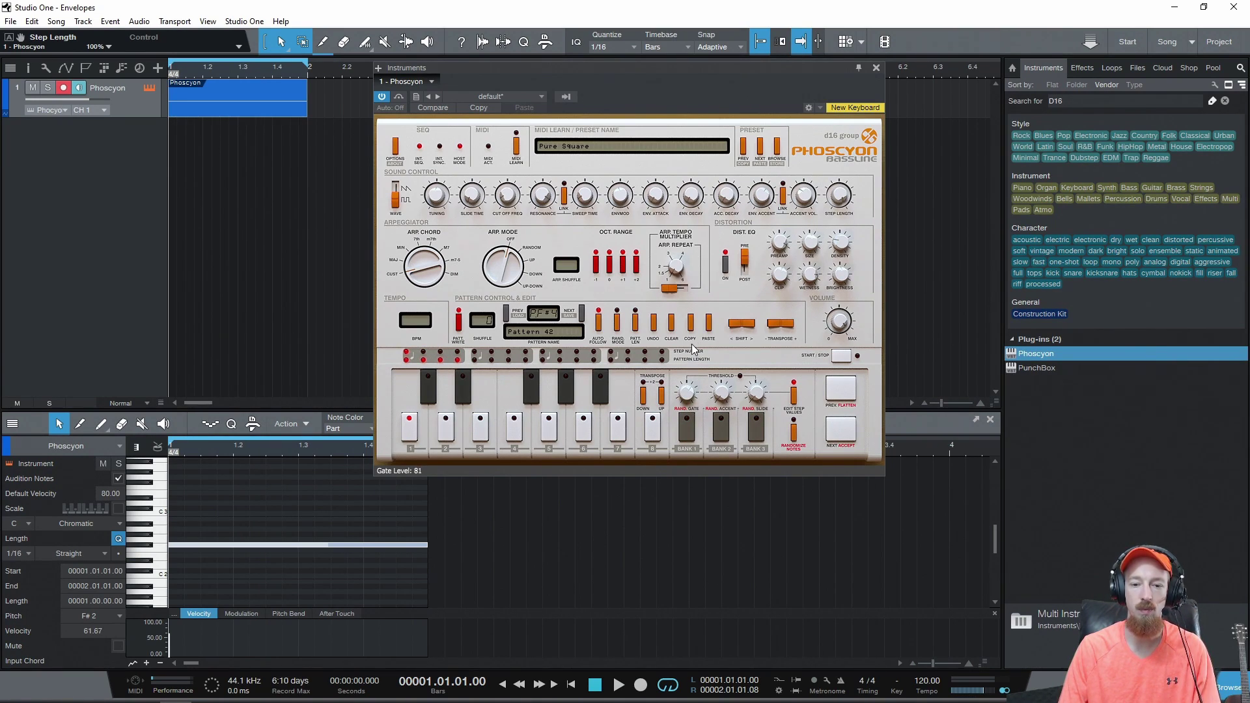
drag(731, 394, 720, 364)
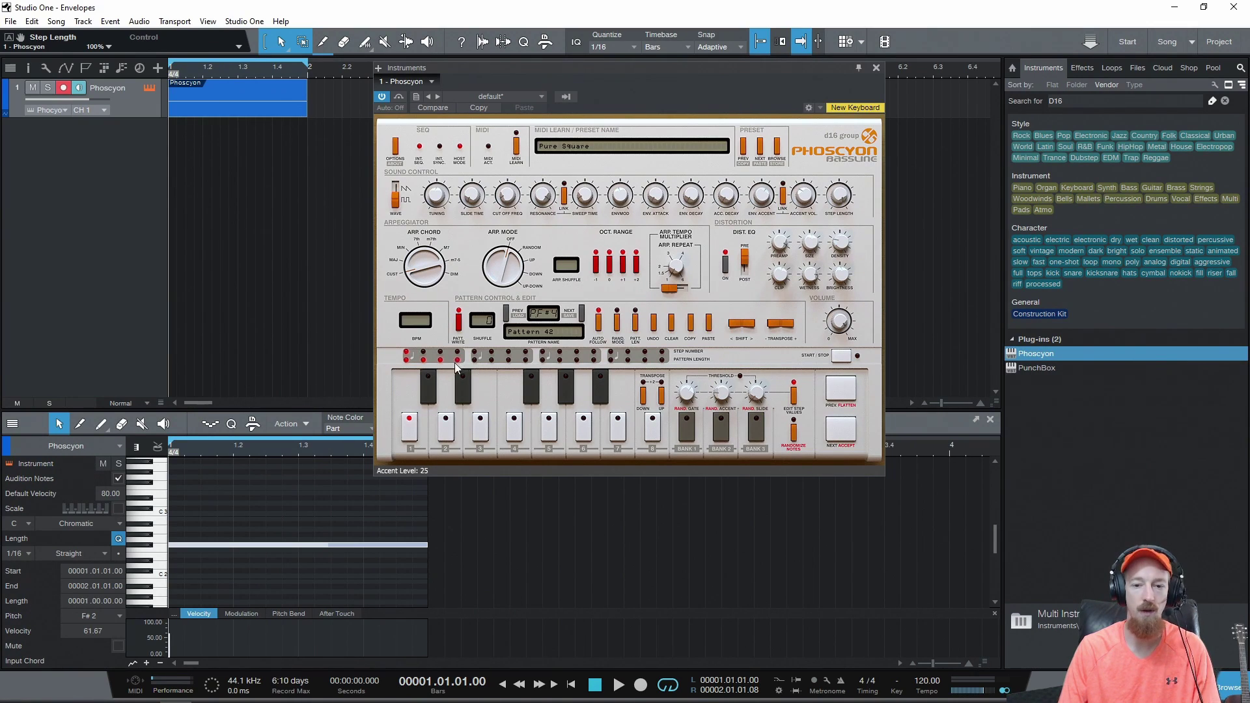
Raise the third step's gate level to 127, and reduce it to 38.
drag(686, 392, 686, 374)
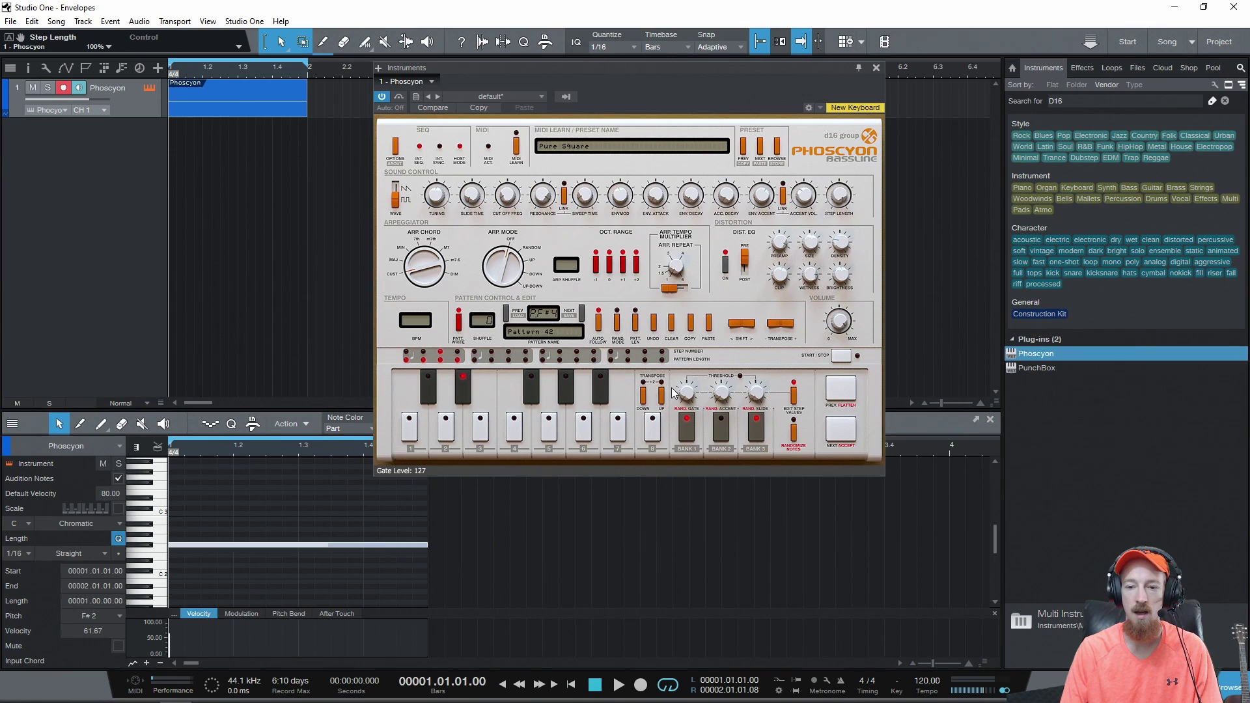
drag(686, 394, 687, 409)
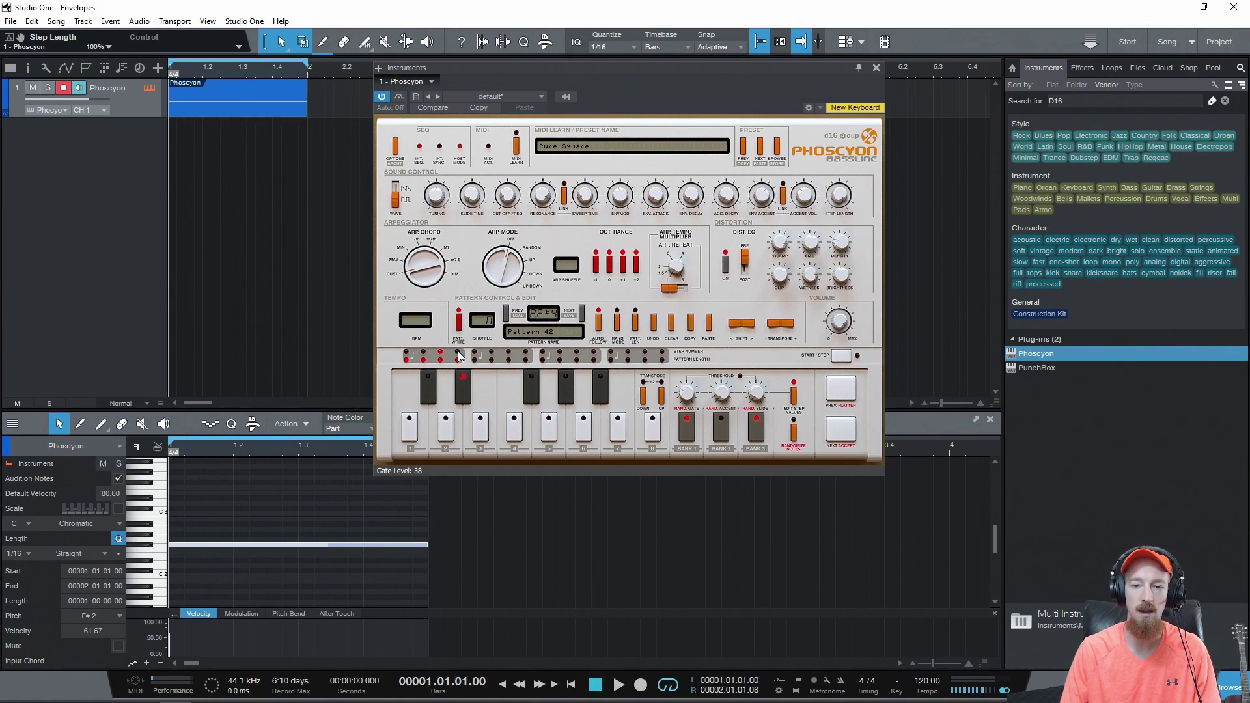
drag(695, 408, 694, 403)
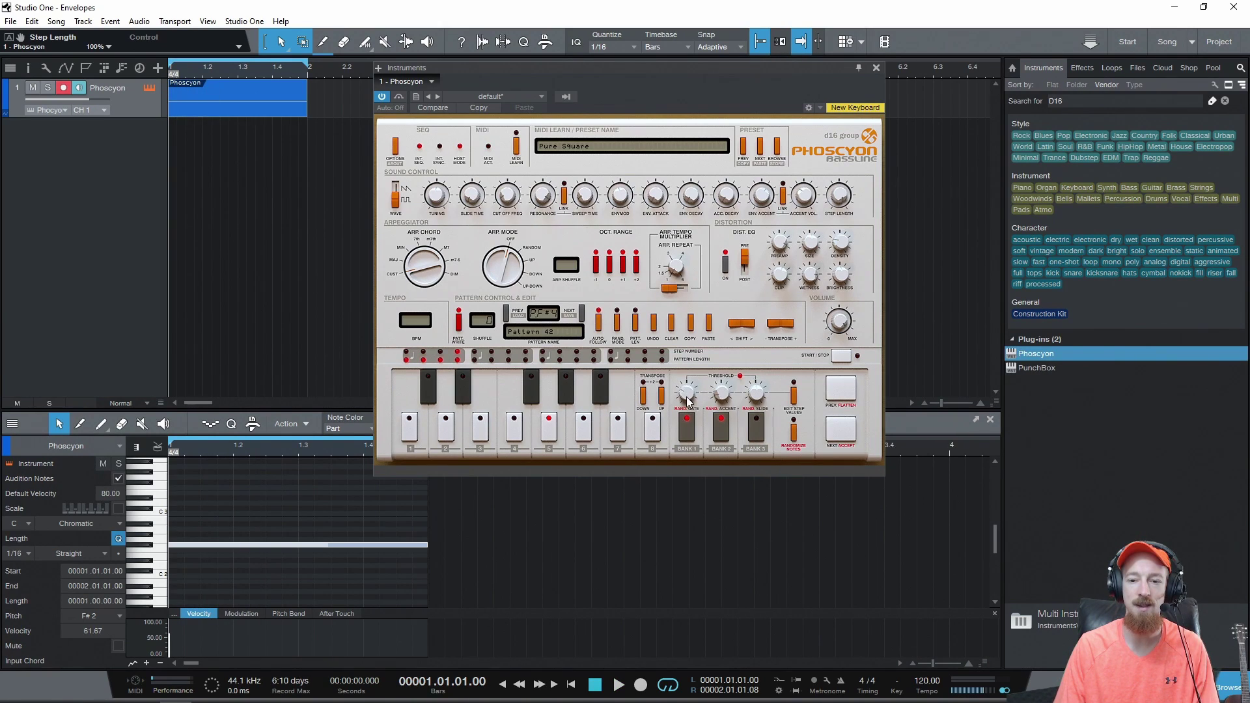
Set the third step's gate level to 36 and the gate threshold to 53, and play the pattern briefly.
mouse_move(687, 405)
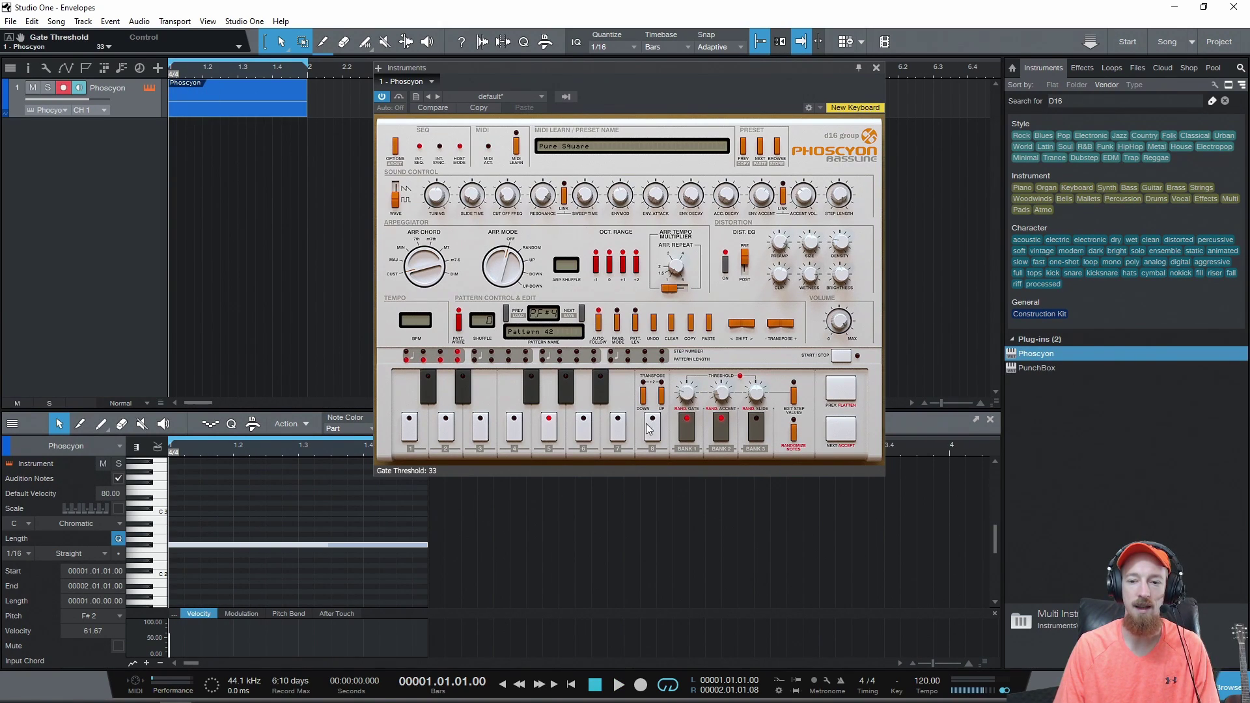
drag(690, 395, 686, 390)
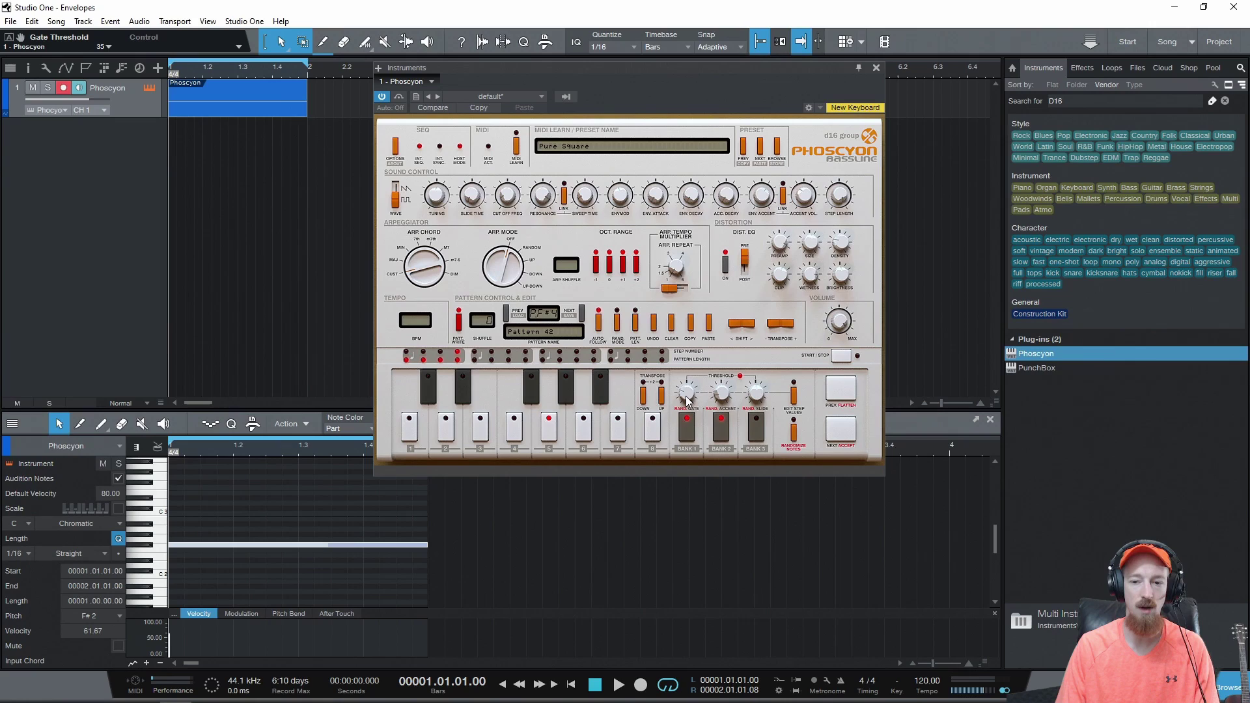
drag(685, 396, 690, 364)
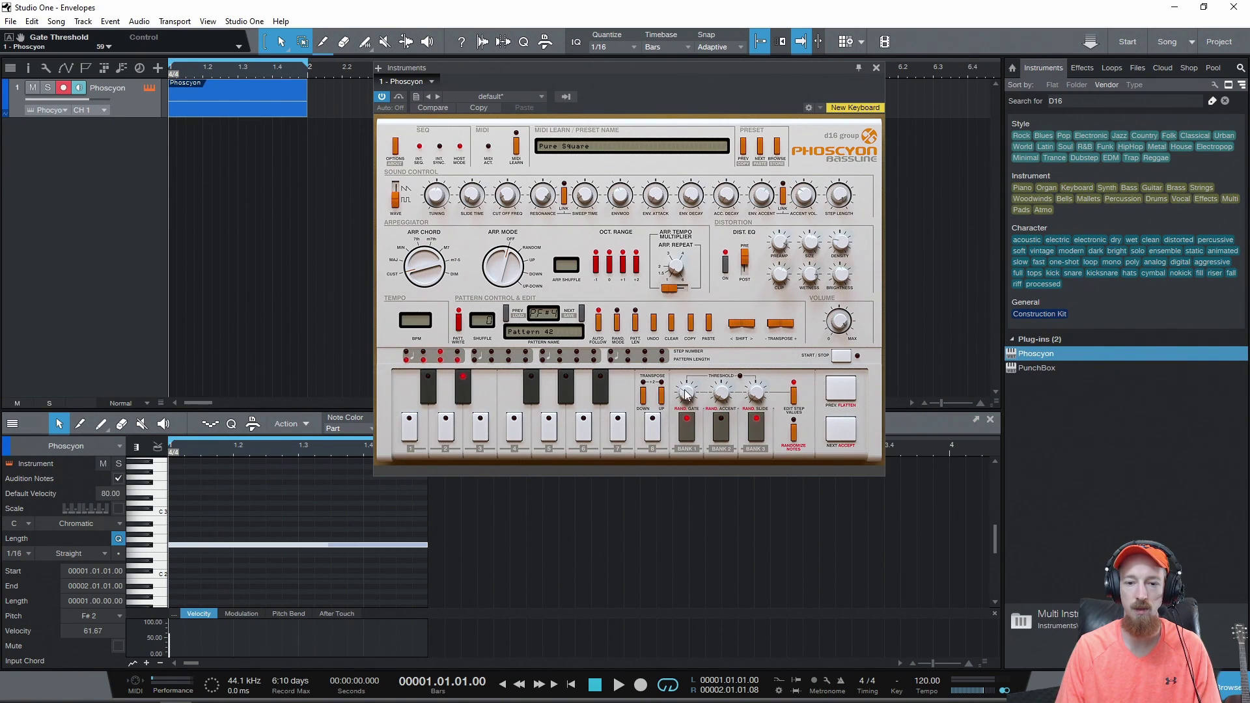
mouse_move(685, 394)
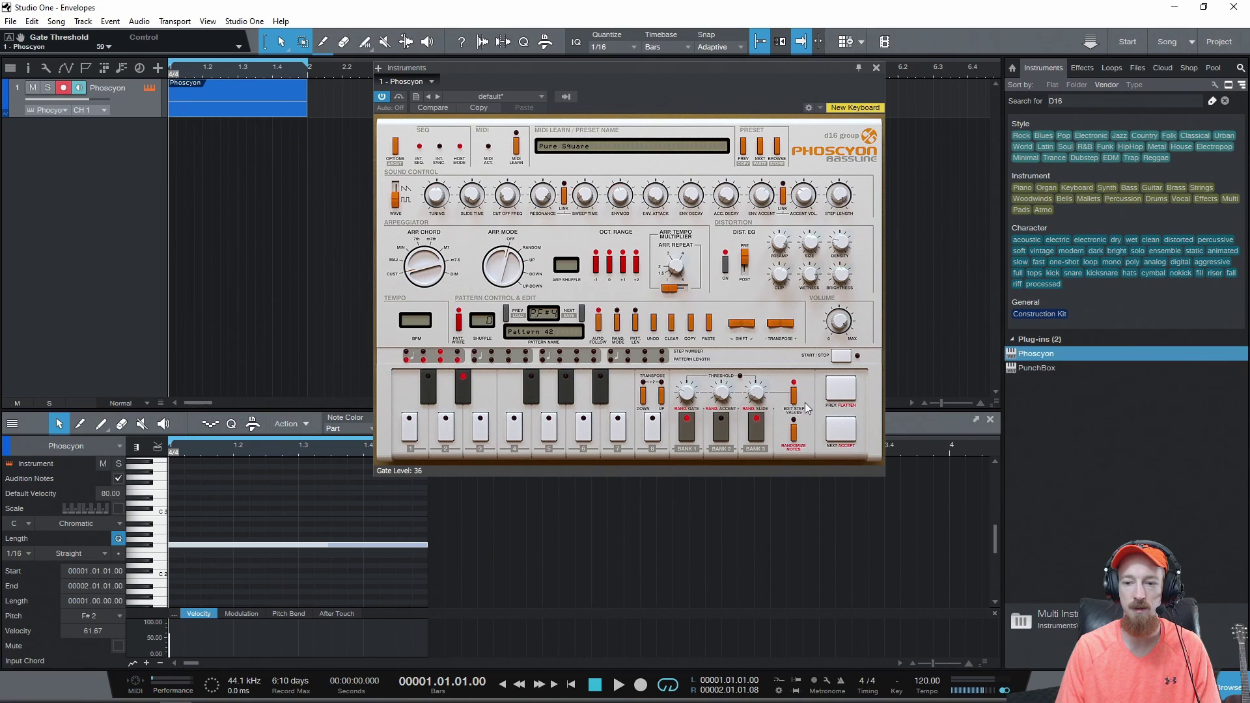
drag(686, 397, 686, 401)
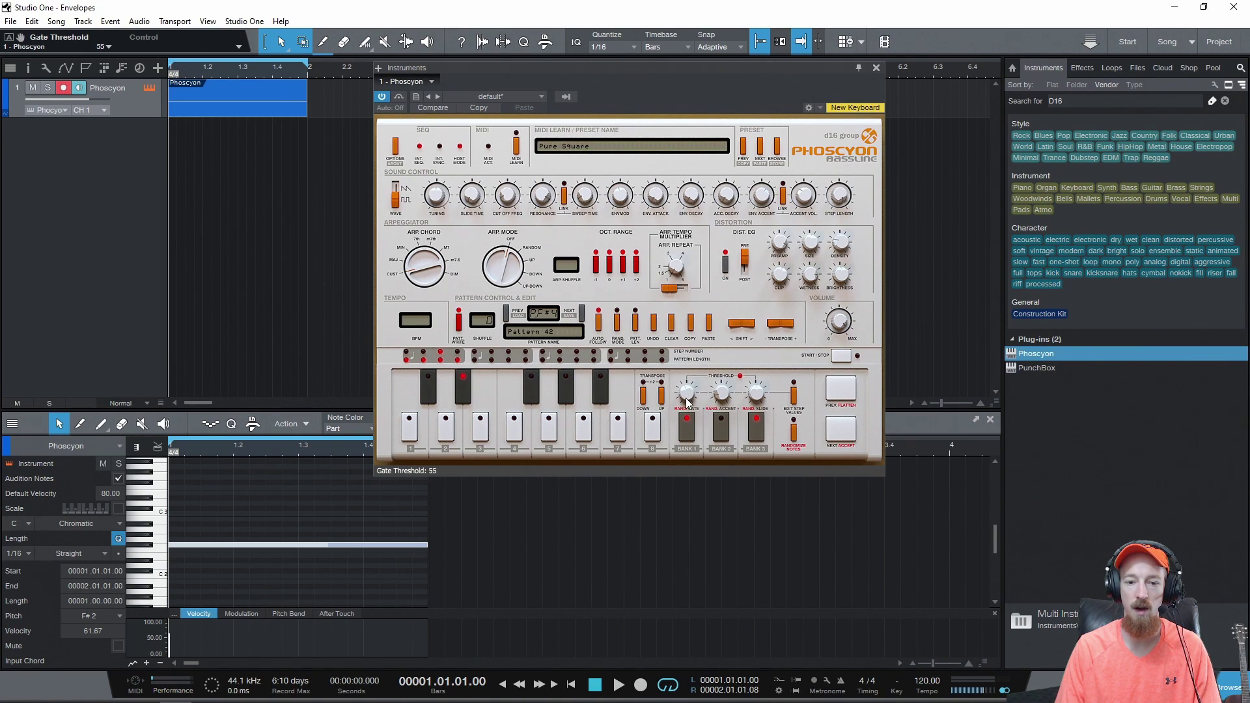
key(space)
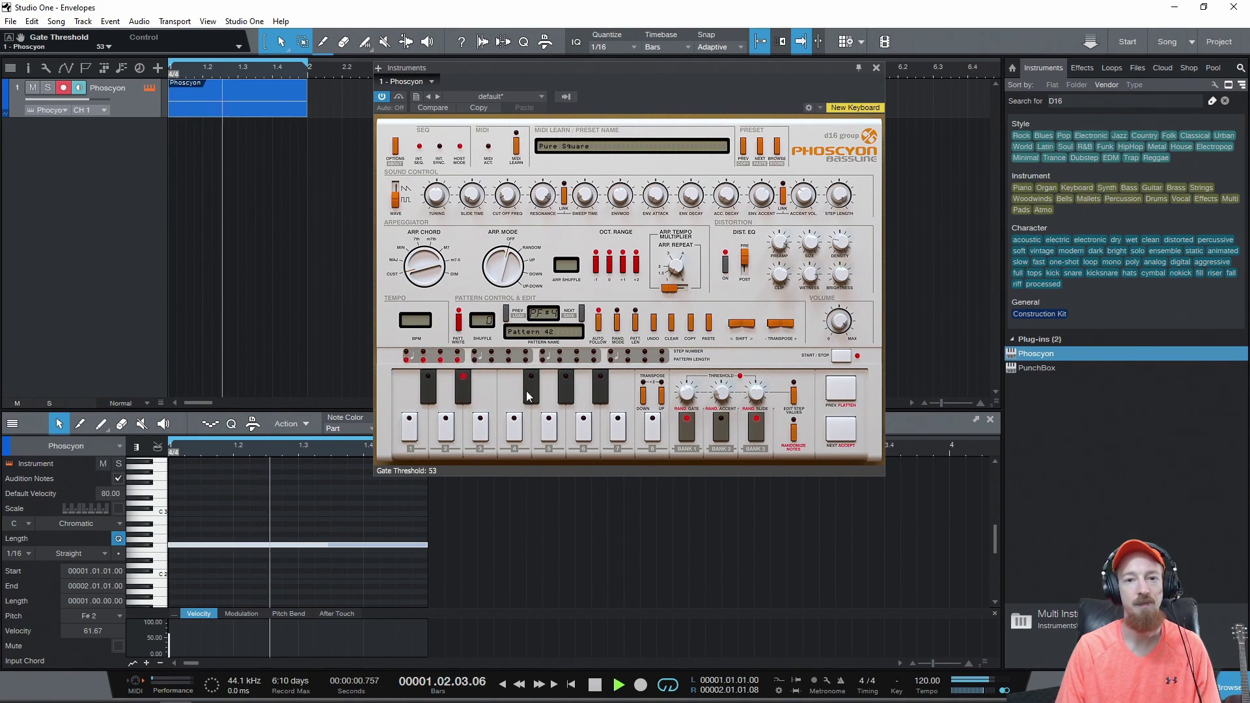
key(space)
Select the third step, raise the gate threshold to 127 and play the pattern to hear the effect.
click(439, 361)
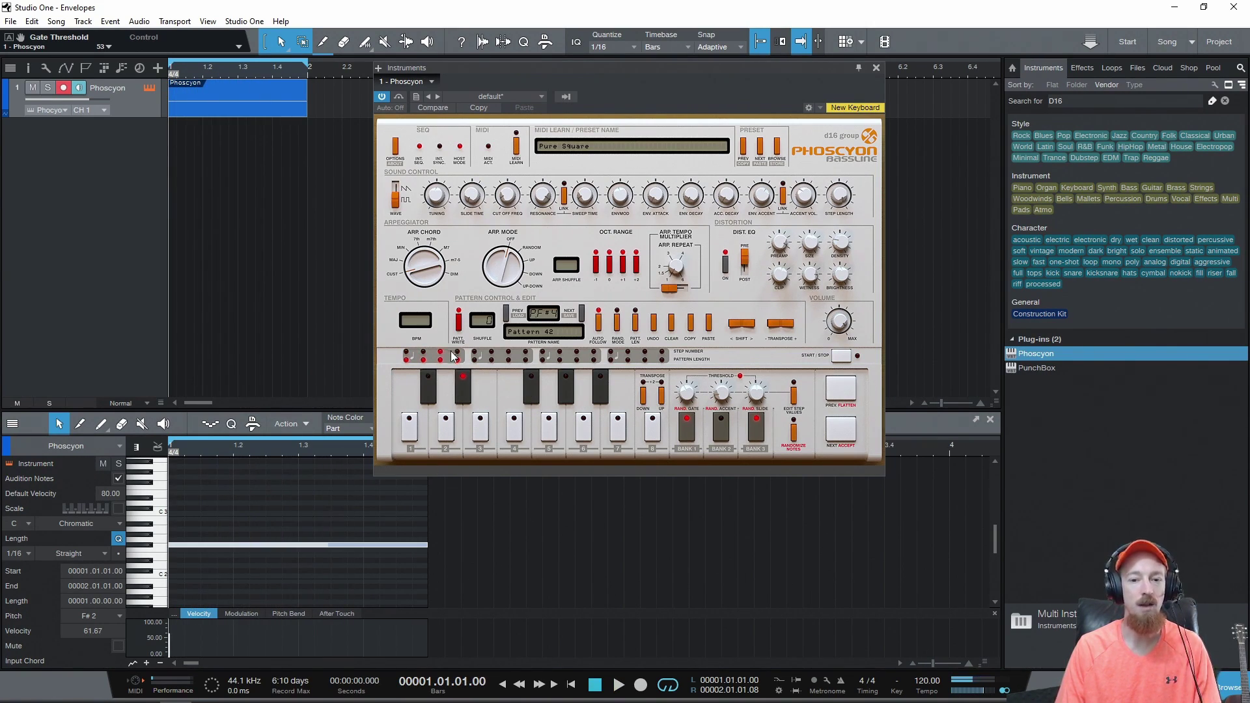
click(438, 361)
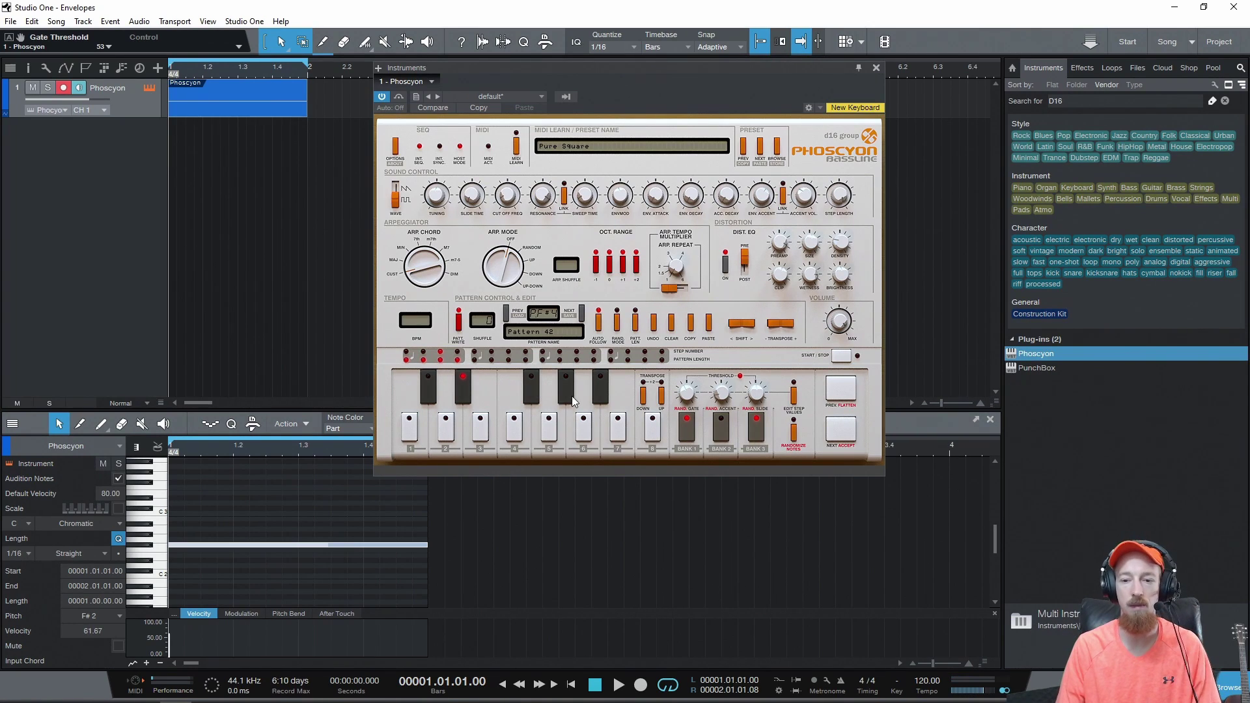
drag(685, 396, 686, 379)
key(space)
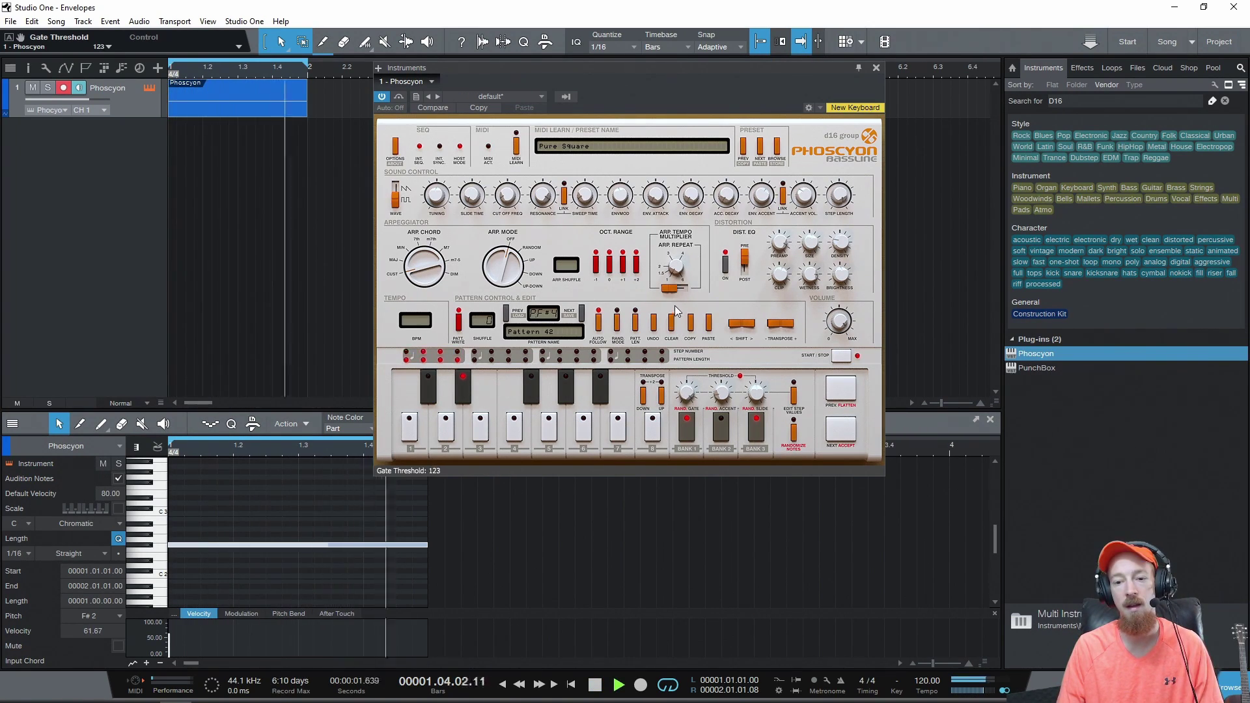
key(space)
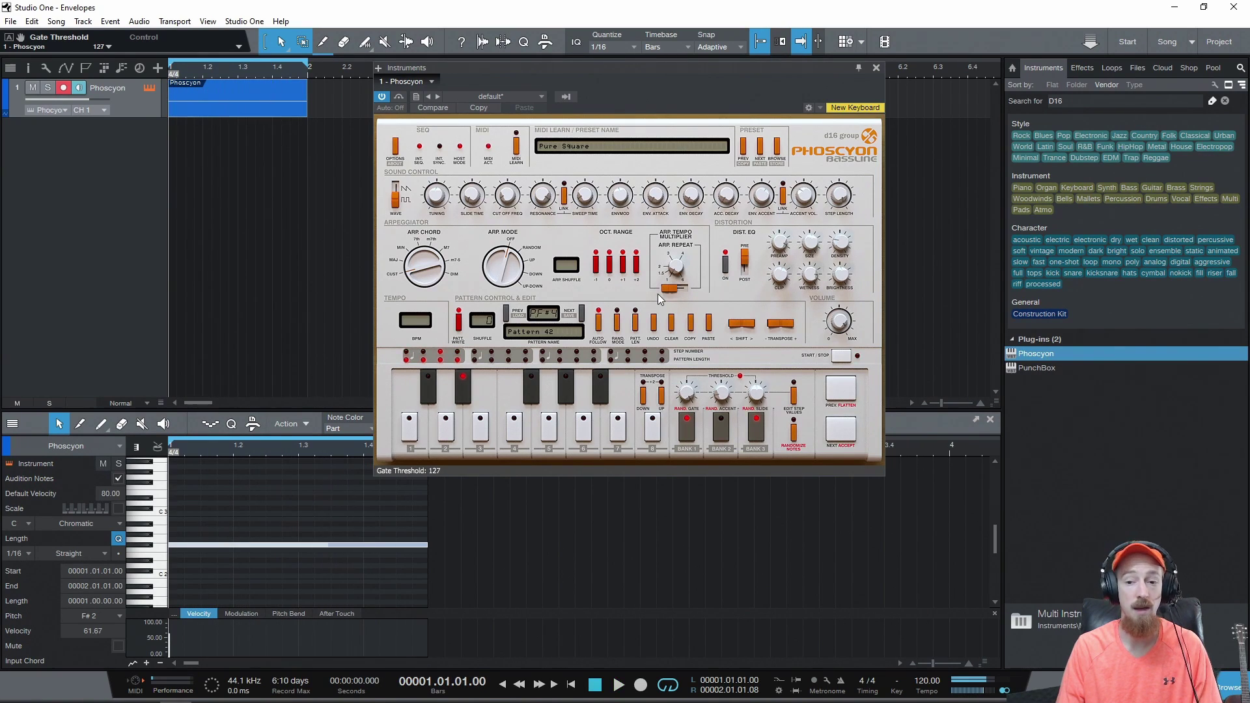
key(space)
key(space)
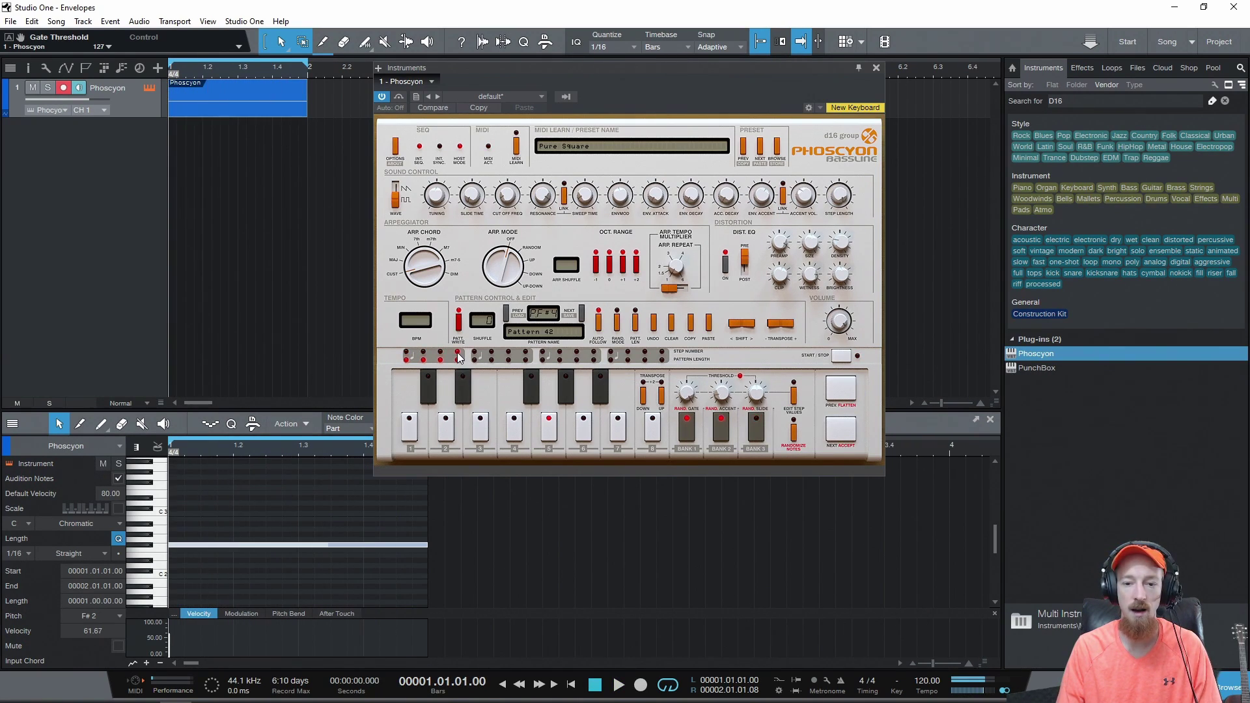
Inspect the first and second steps in turn, playing the pattern after each to compare their gates.
click(404, 355)
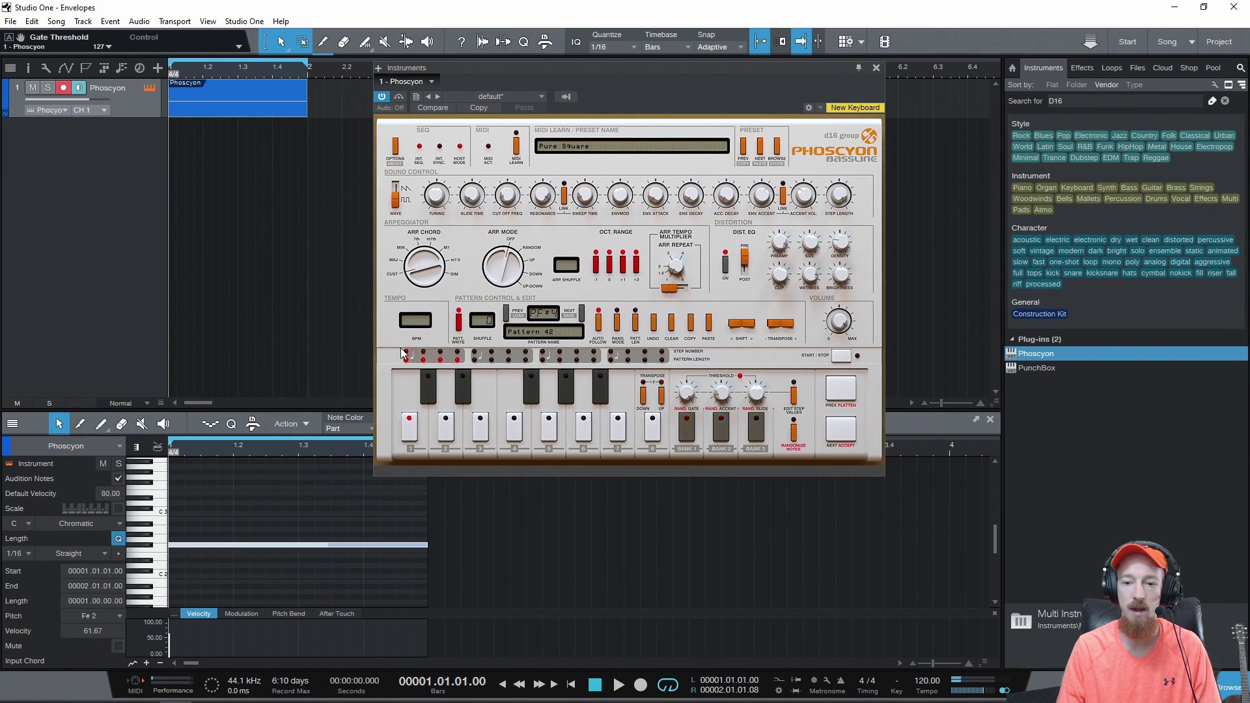
key(space)
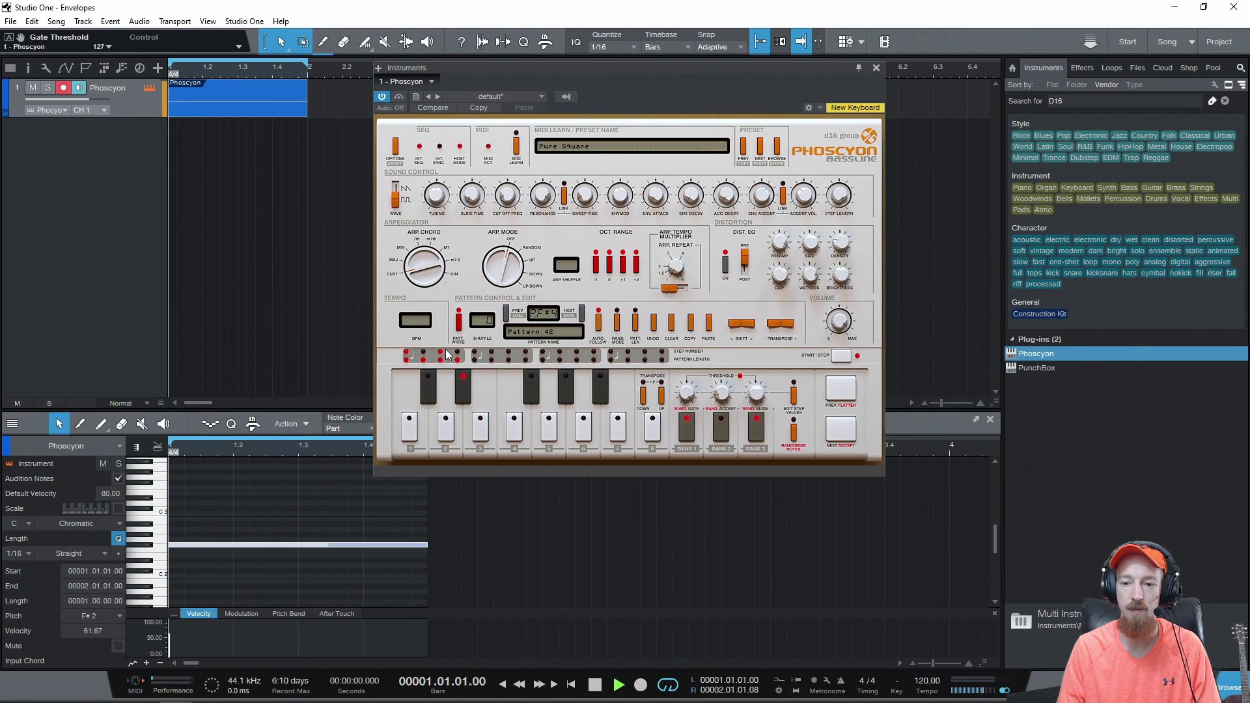
key(space)
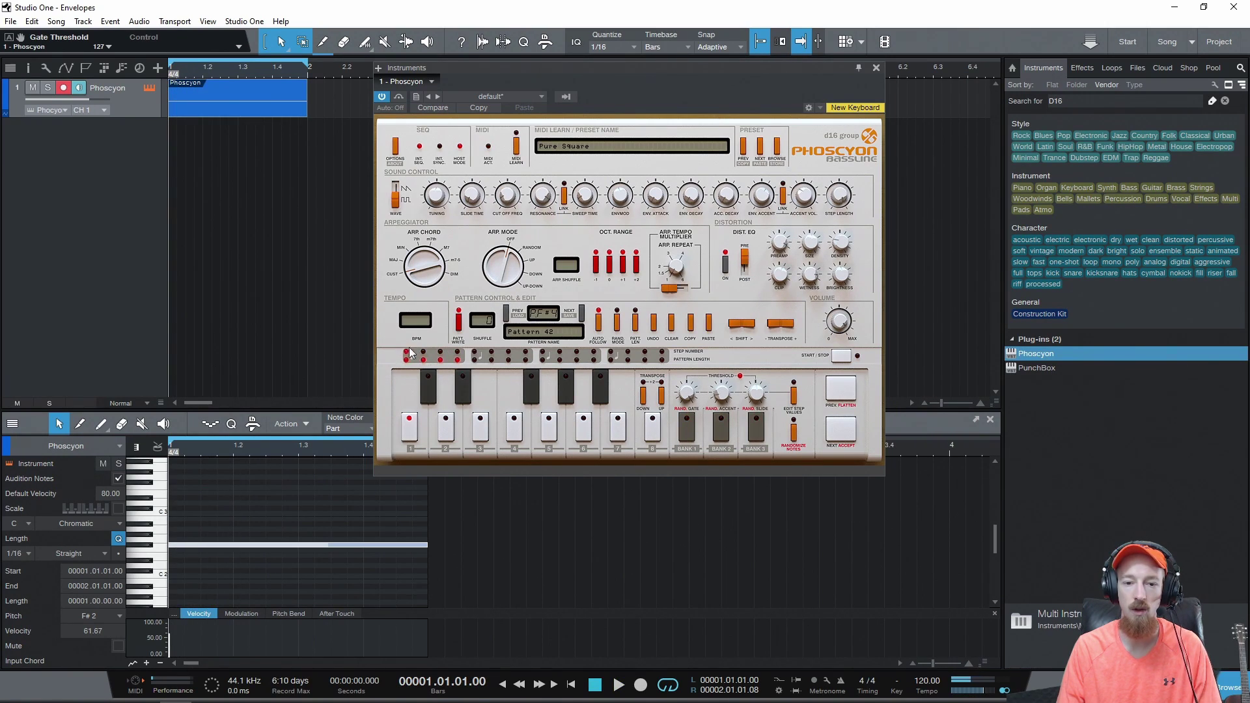
click(423, 355)
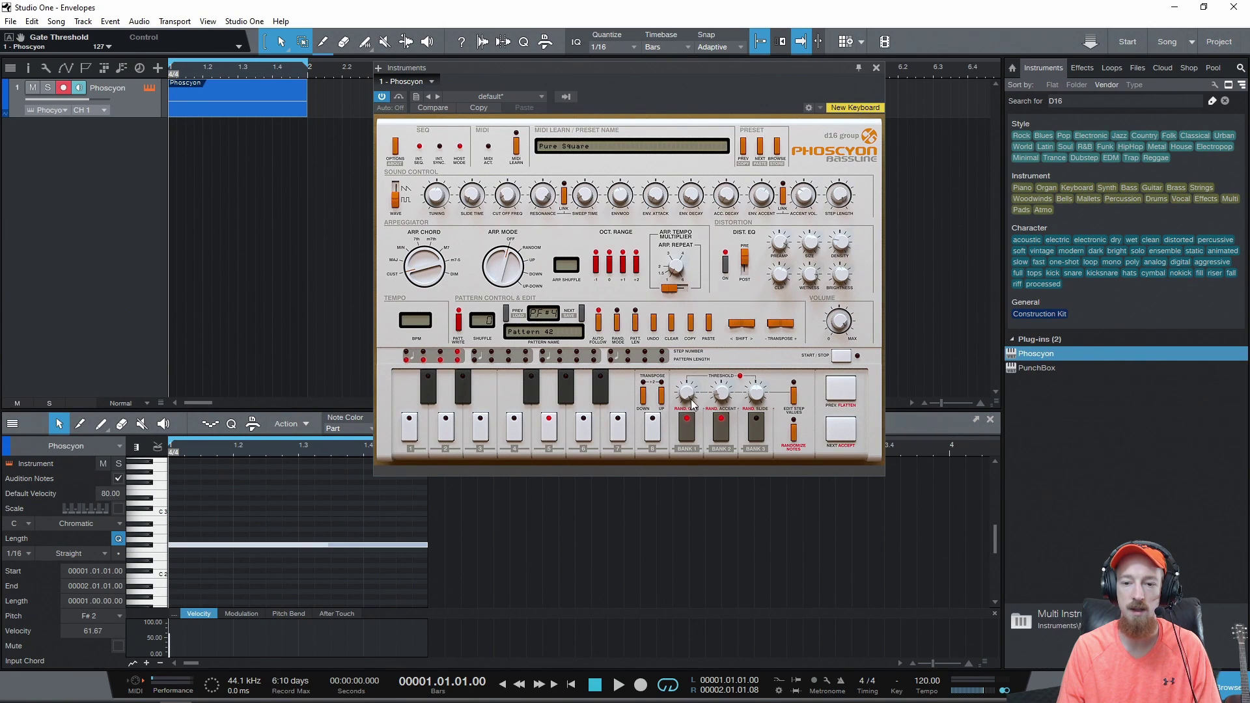
key(space)
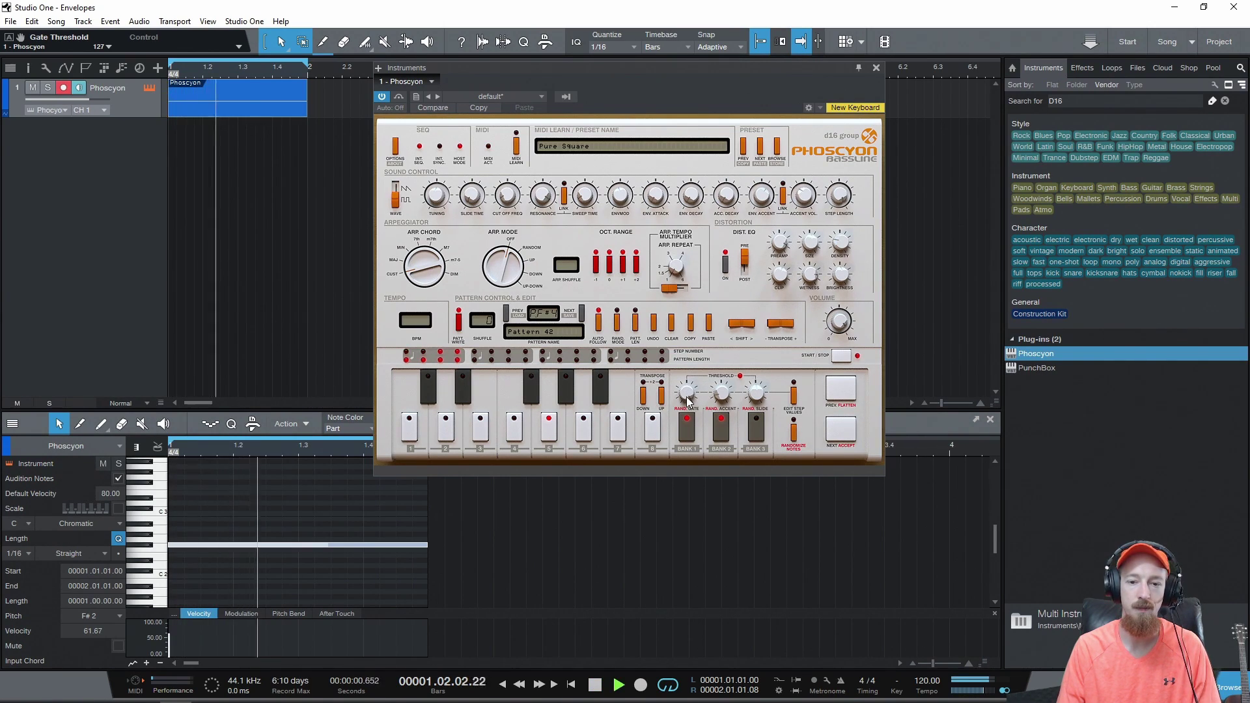
key(space)
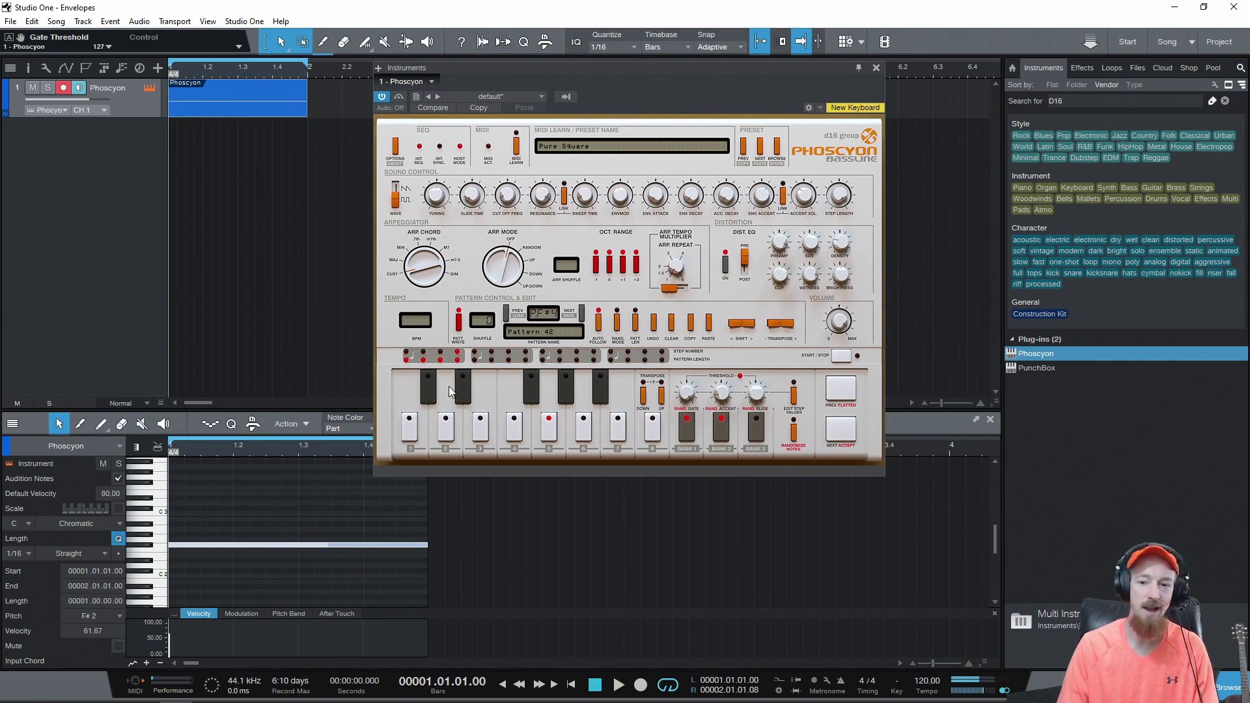
Enter the notes D#, C and G on the added steps, switching the gate on for the sounding ones.
mouse_move(721, 388)
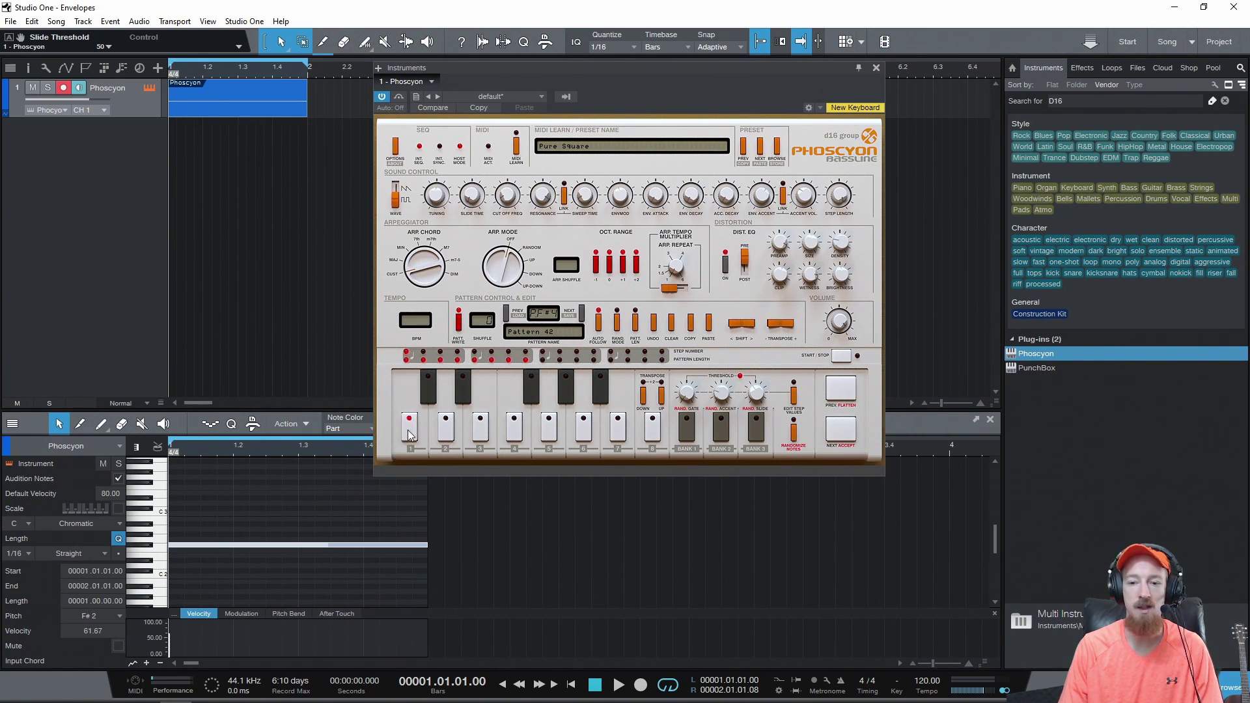
click(687, 435)
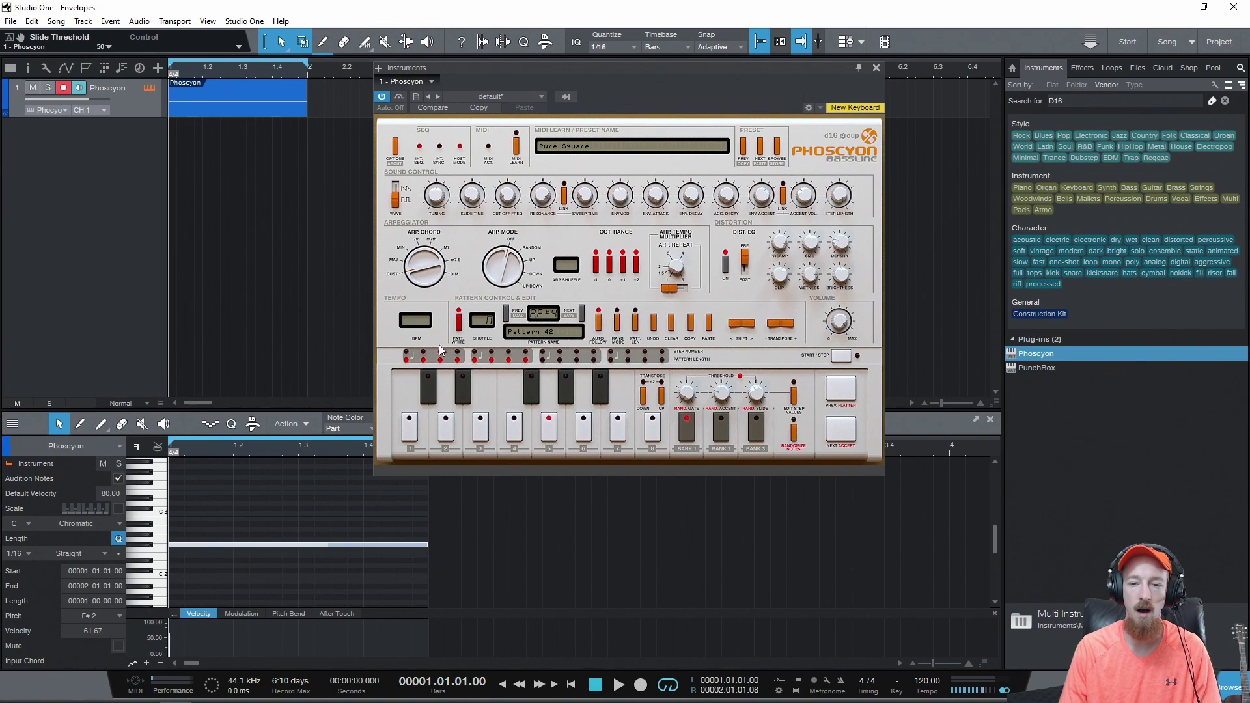
click(465, 393)
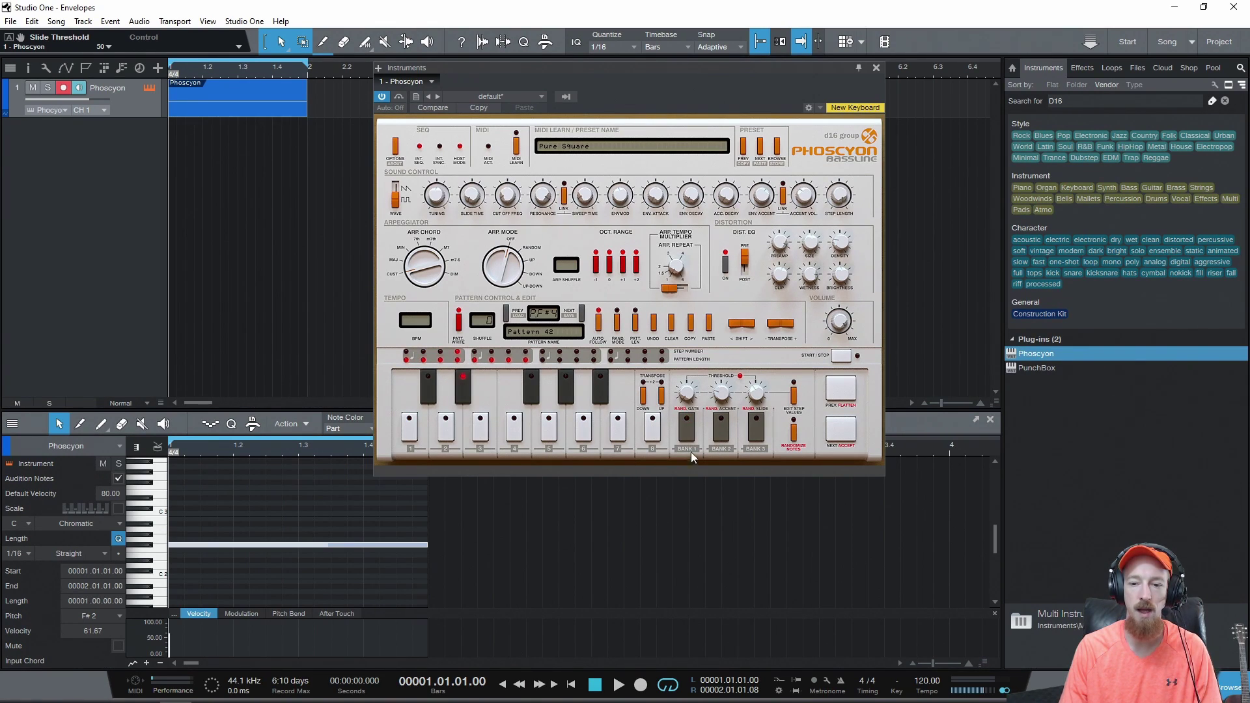
click(410, 426)
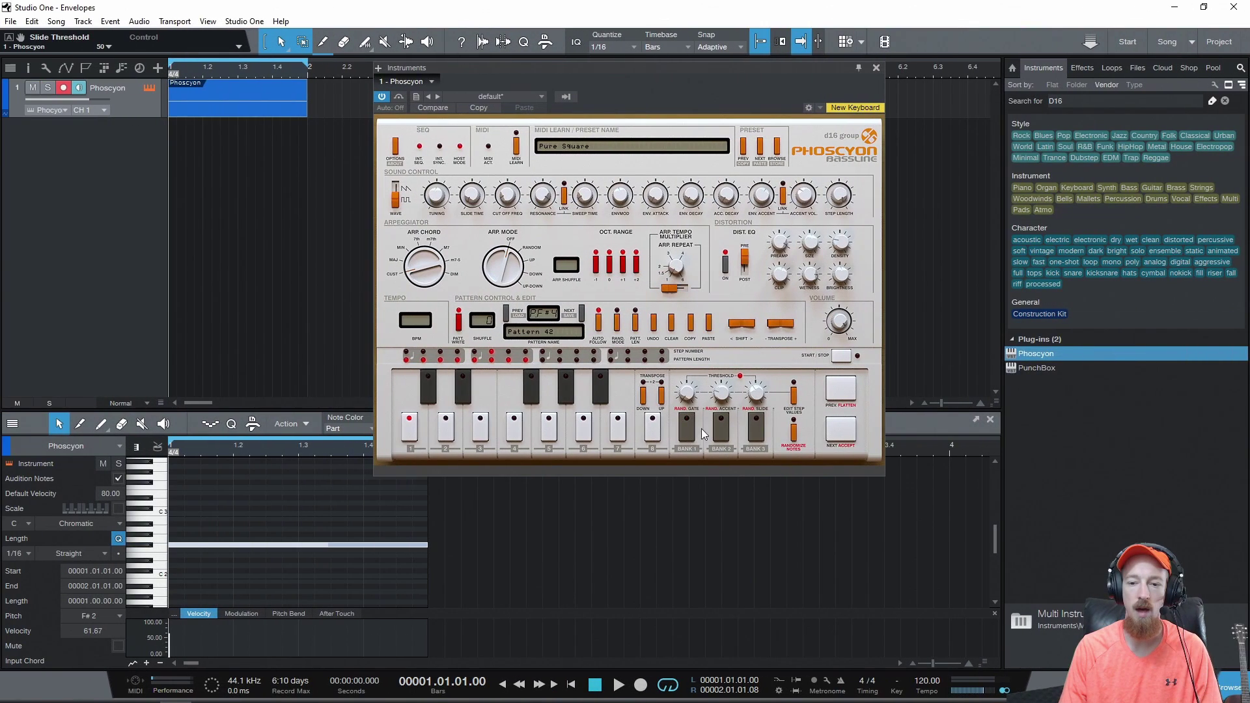
click(545, 427)
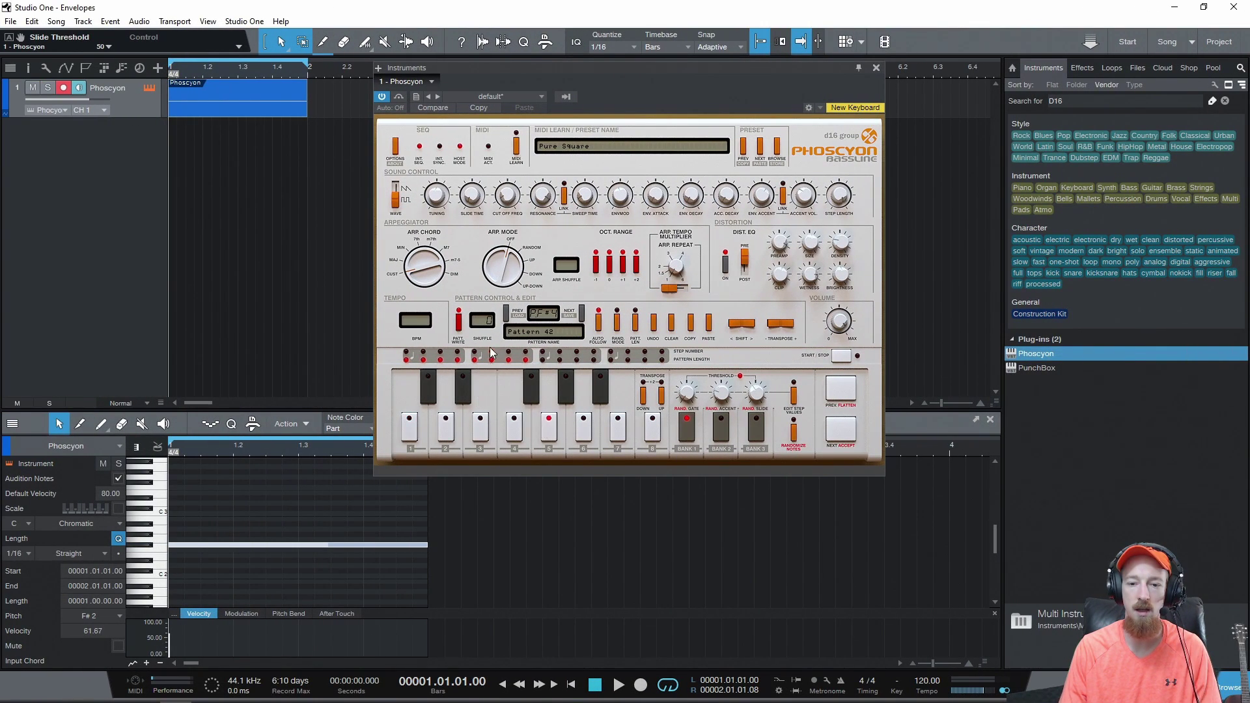
Switch on gate and slide for the D# step and lower the slide threshold.
click(686, 431)
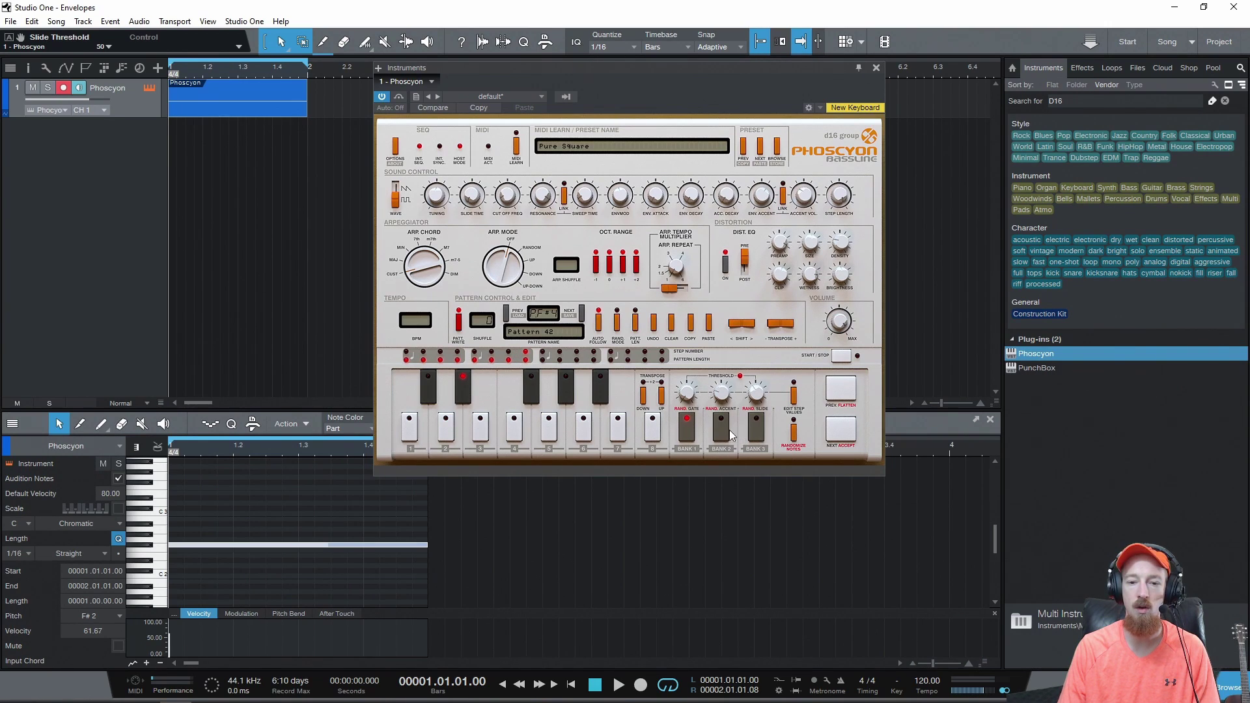
click(756, 427)
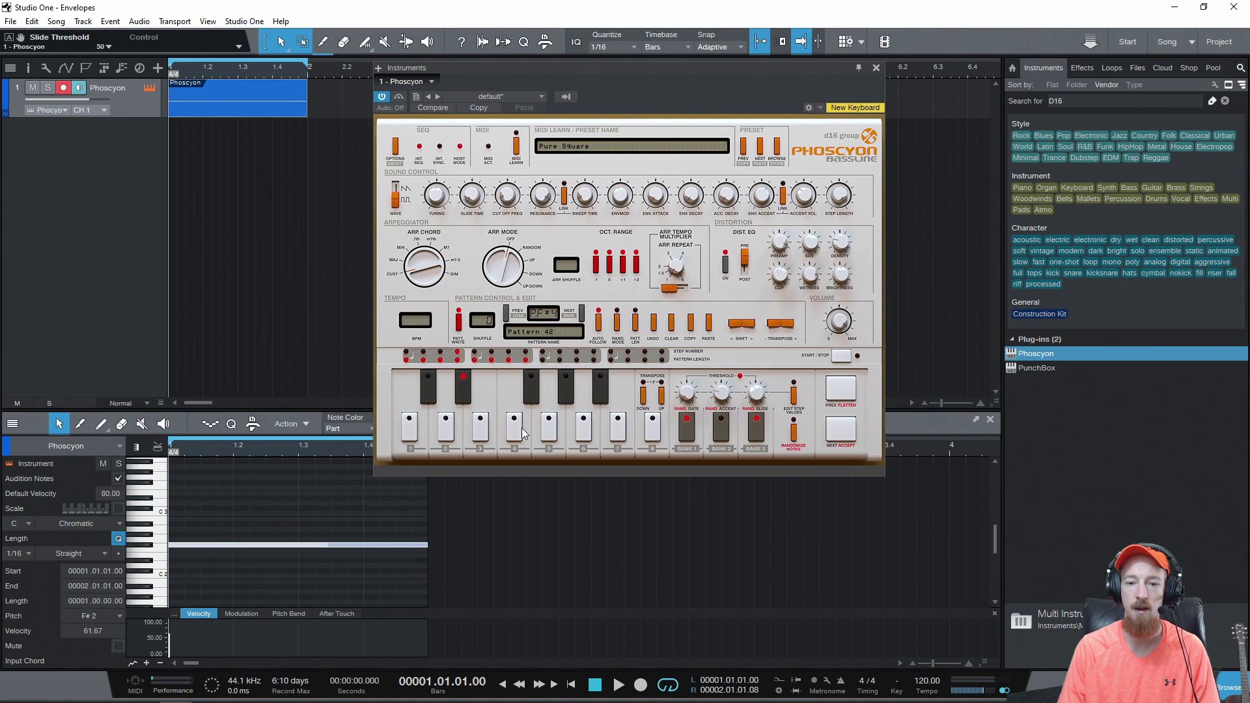
drag(756, 394, 754, 408)
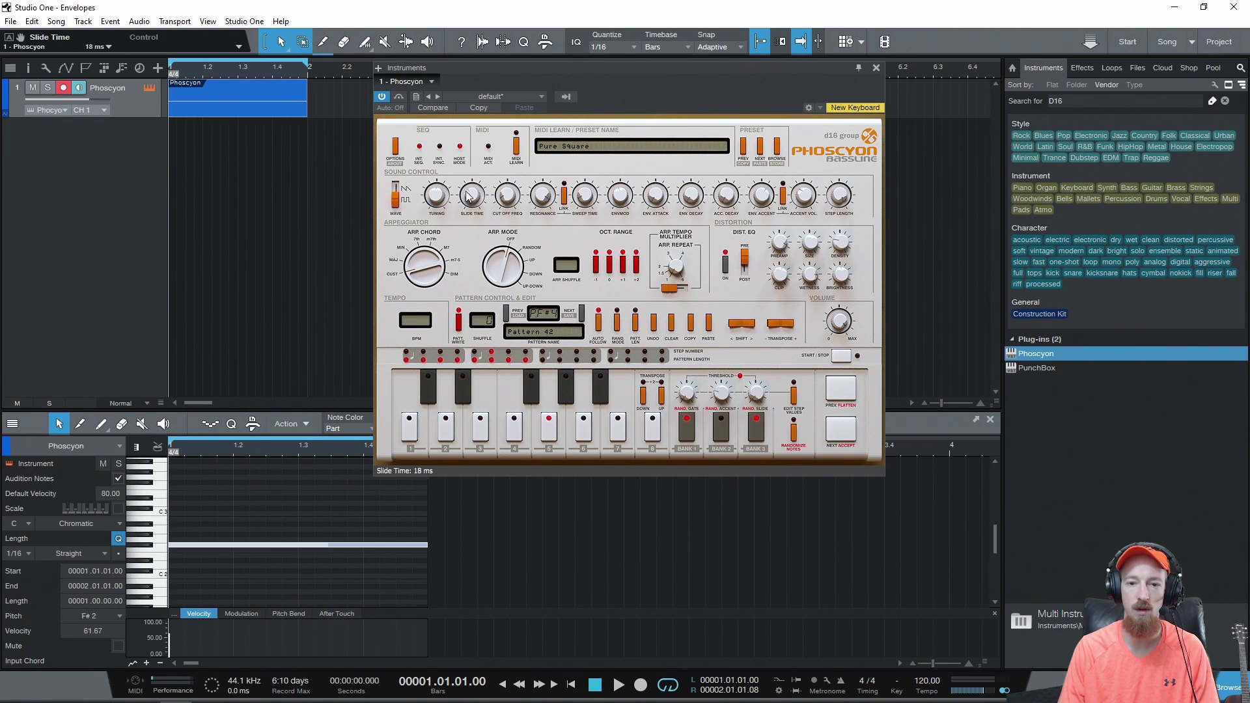
Set the slide time to 7 ms and play the pattern to hear the slide.
key(space)
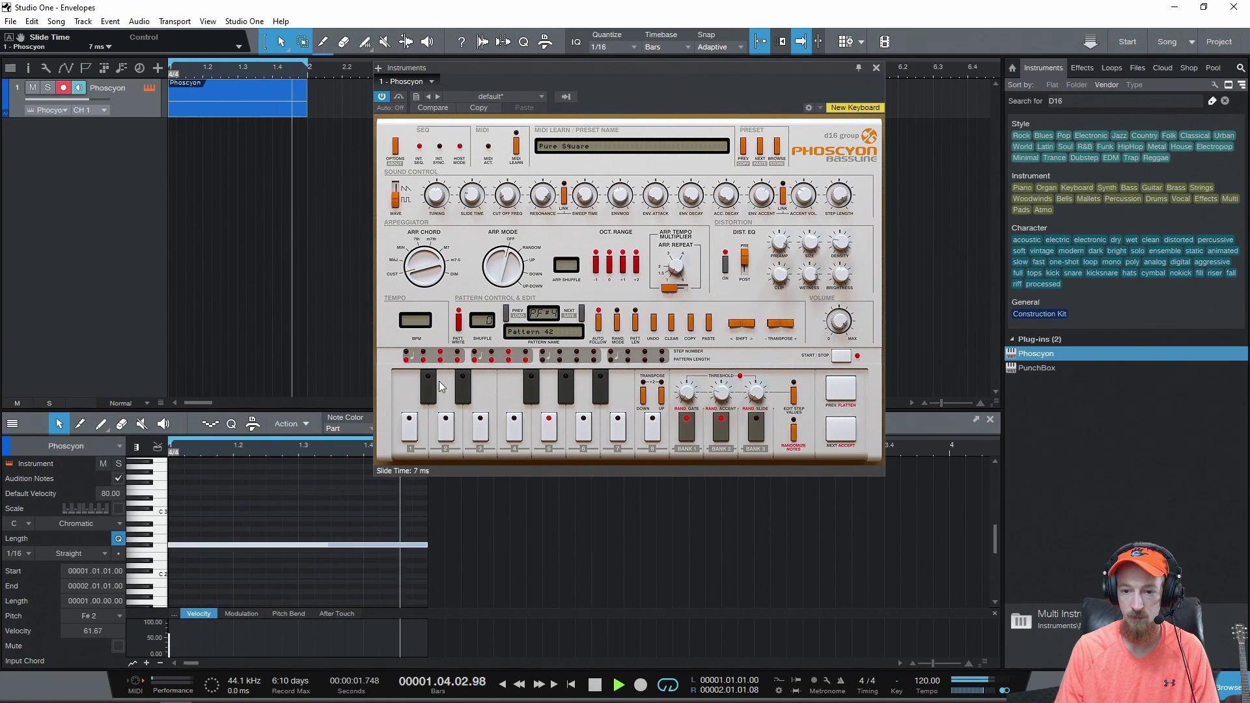
key(space)
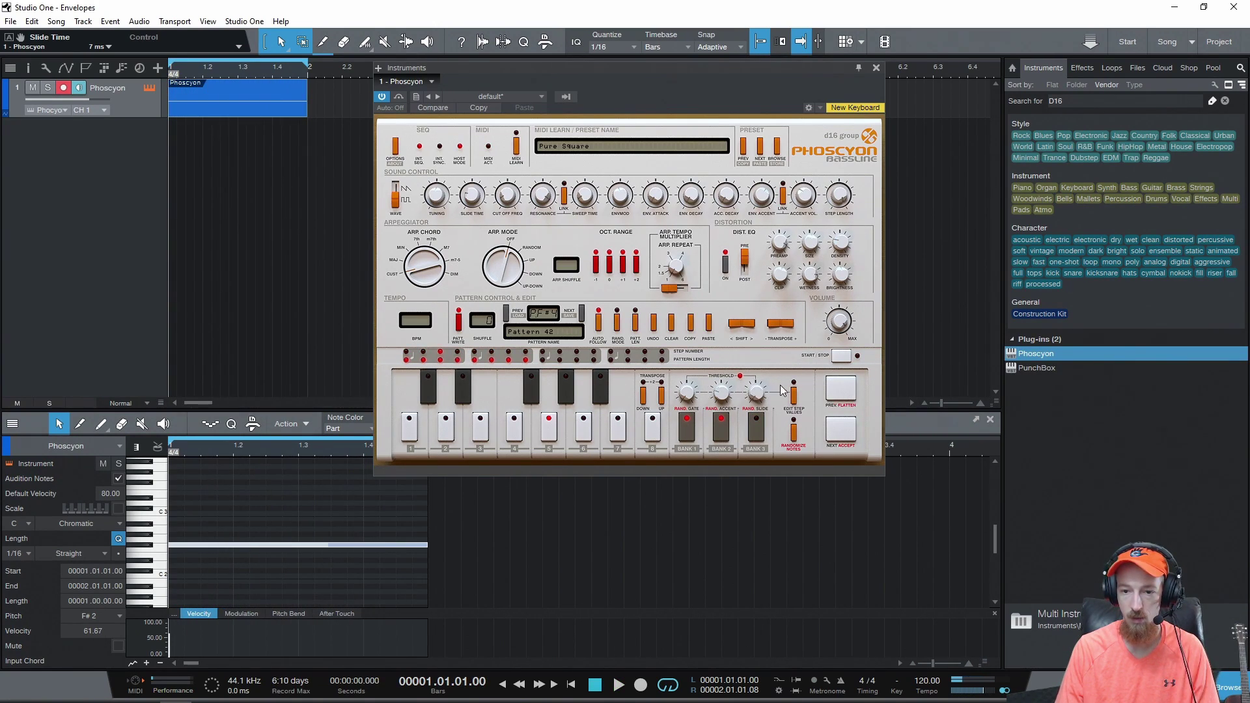
click(698, 399)
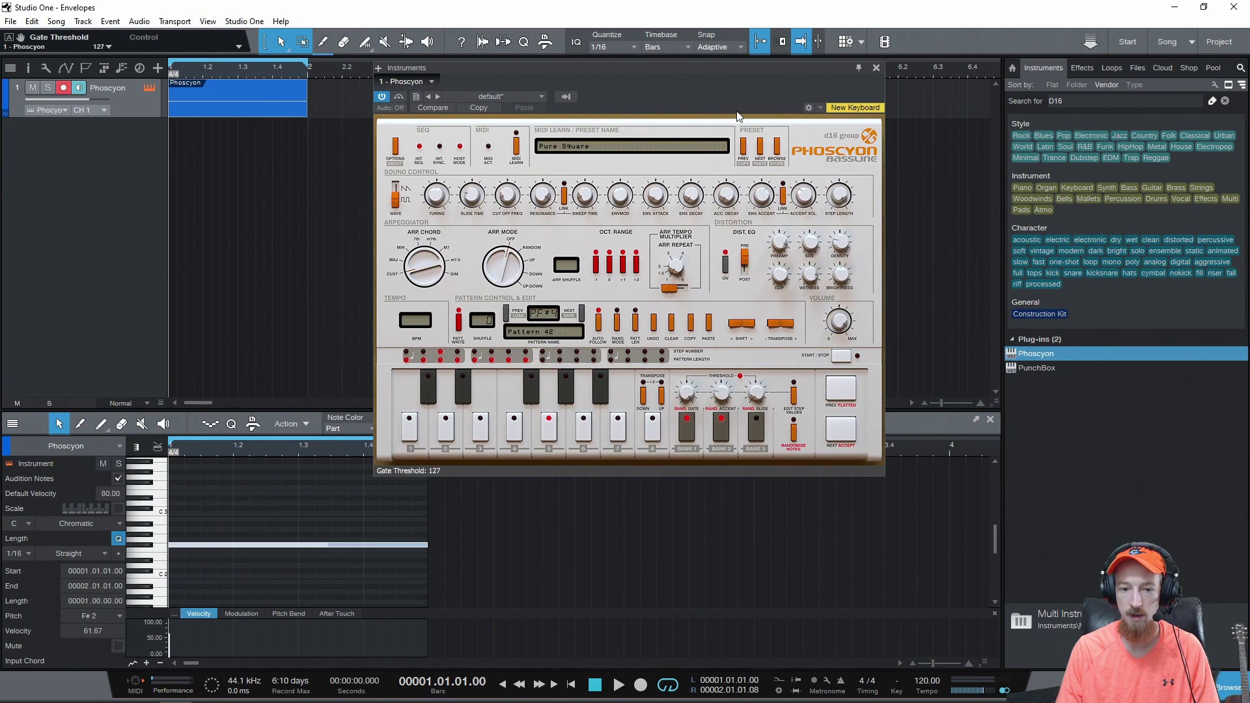
Set the distortion density to -0.30 and replay the pattern to hear the sound.
key(space)
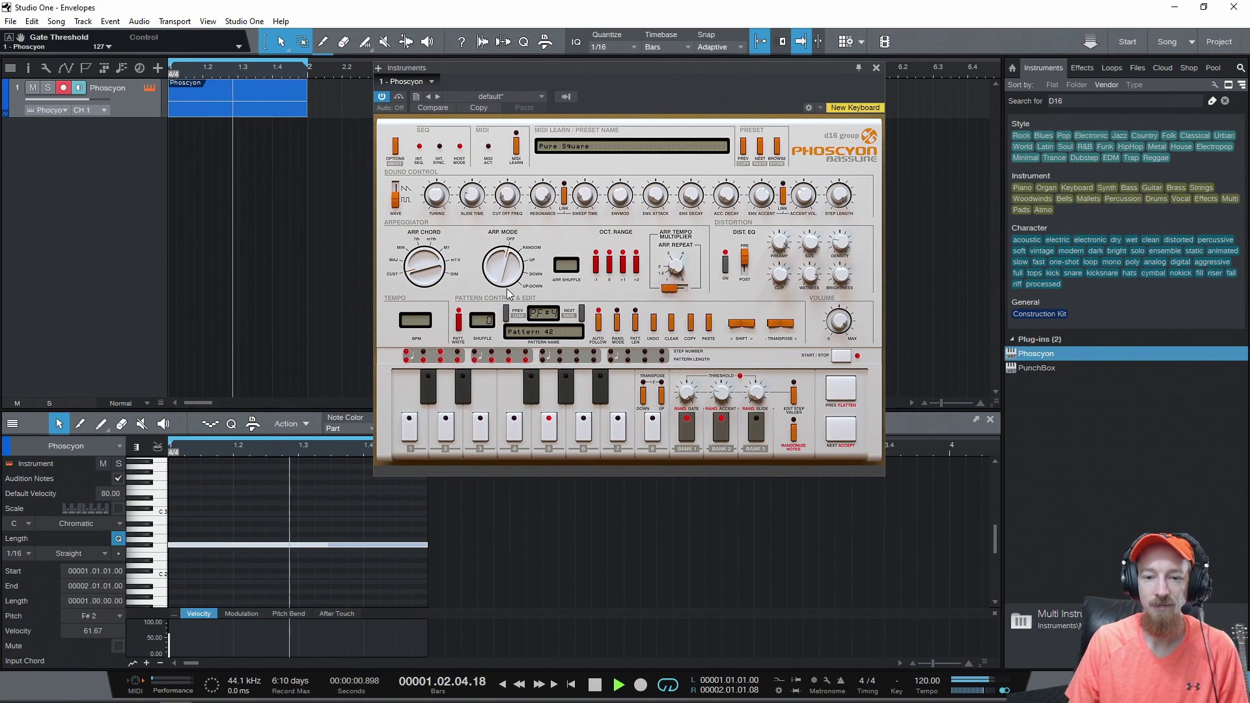
key(space)
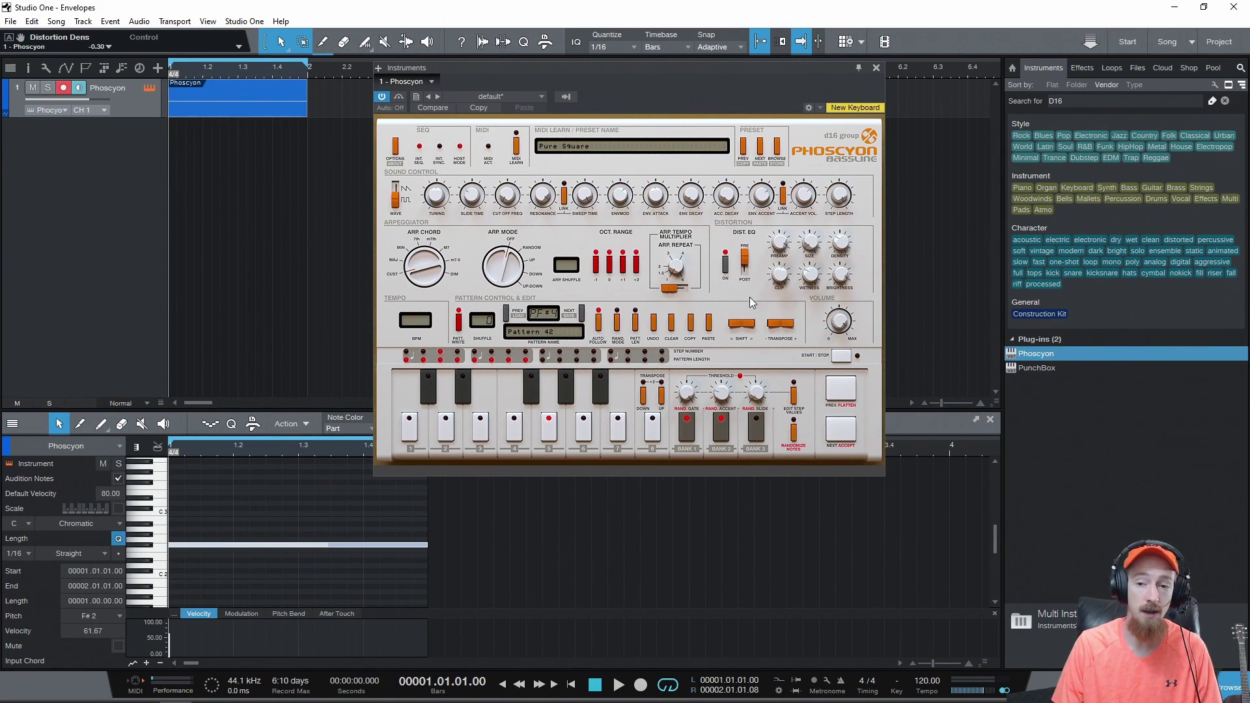
key(space)
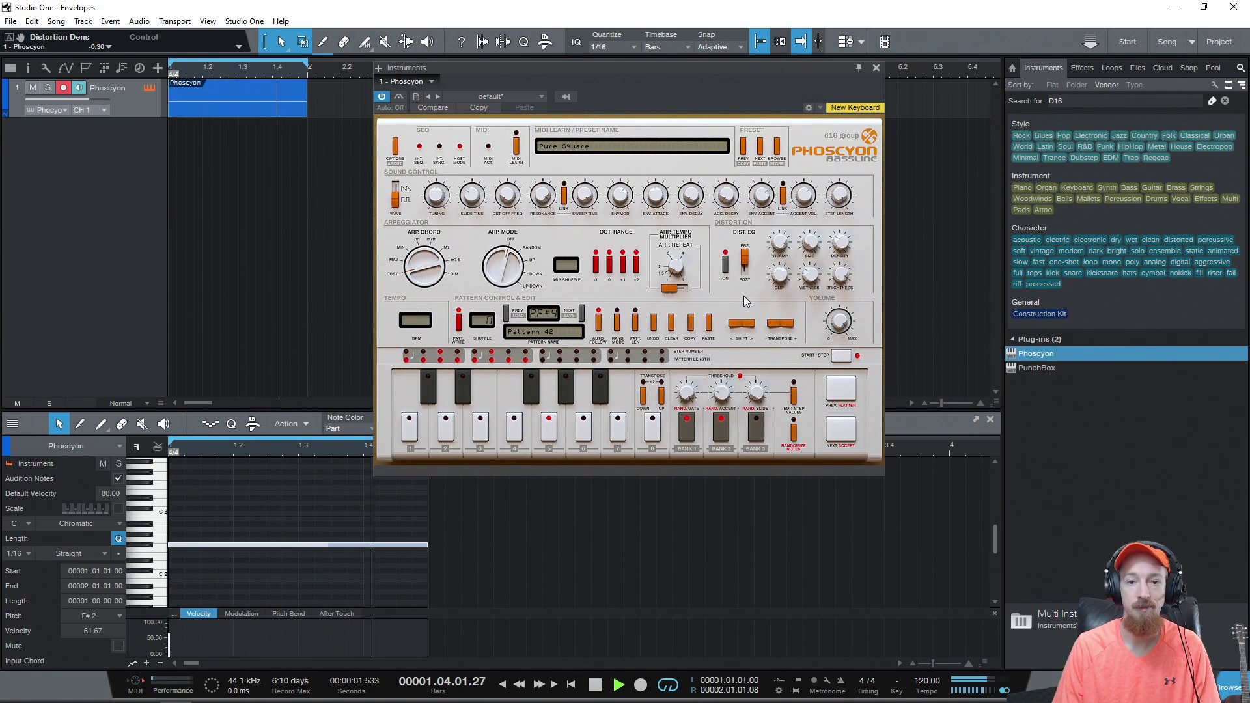
key(space)
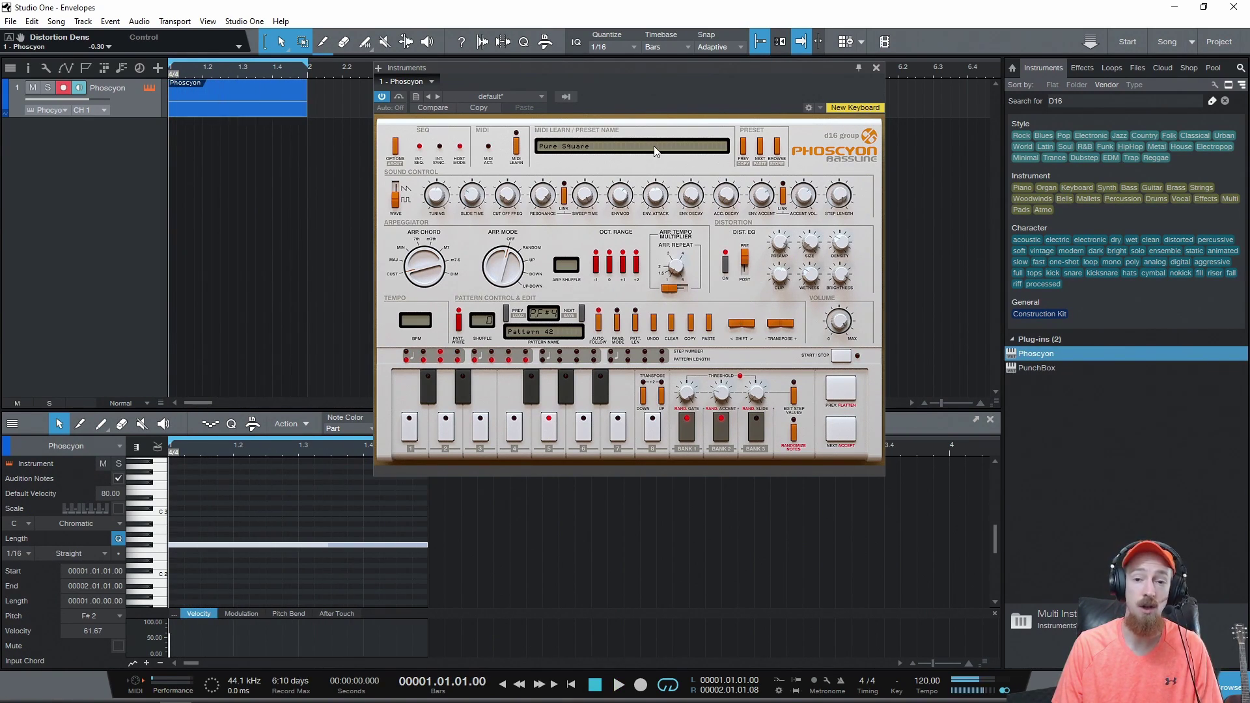
Advance to the Pure Sawtooth preset, play the pattern with it and move on to the following preset.
click(761, 147)
click(762, 151)
key(space)
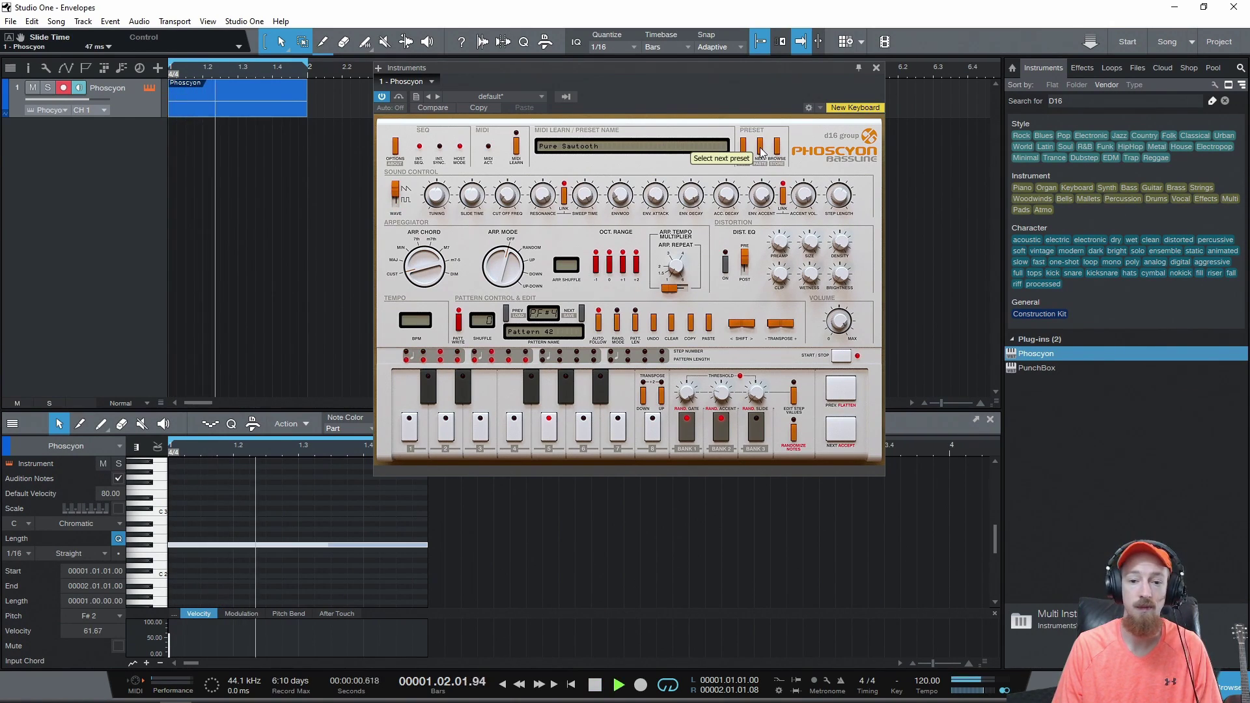
click(759, 152)
key(space)
Browse the _Distorted preset category, pick Under the Water and play the pattern with it.
click(776, 147)
click(495, 235)
click(490, 223)
click(647, 289)
key(space)
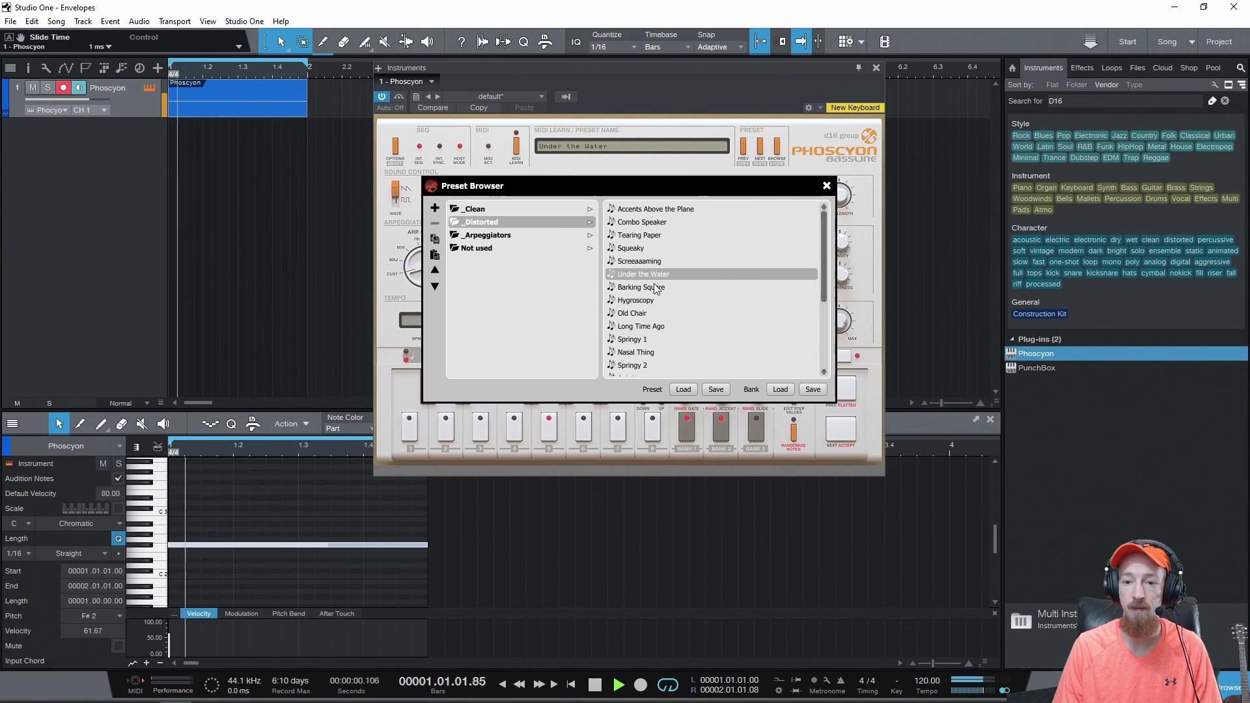
Audition Old Chair, load the Long Time Ago preset and set the main volume to +11.8 dB, ending with playback stopped.
click(639, 312)
click(638, 325)
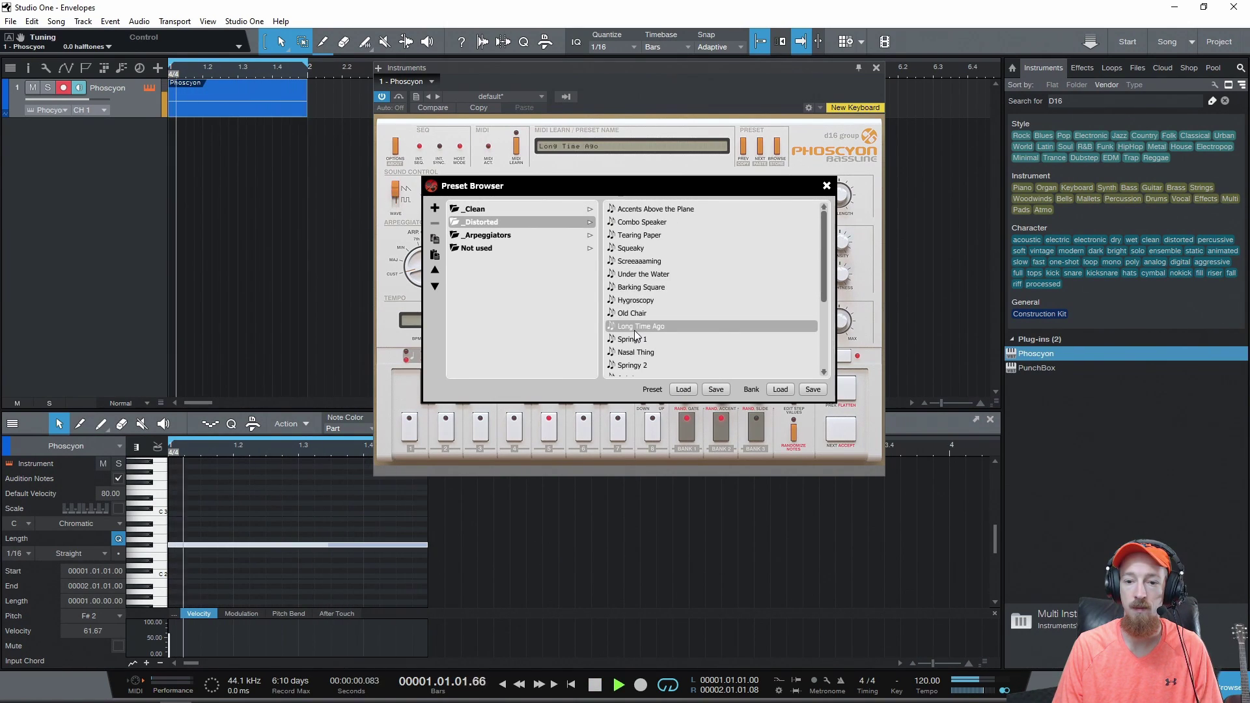
click(826, 185)
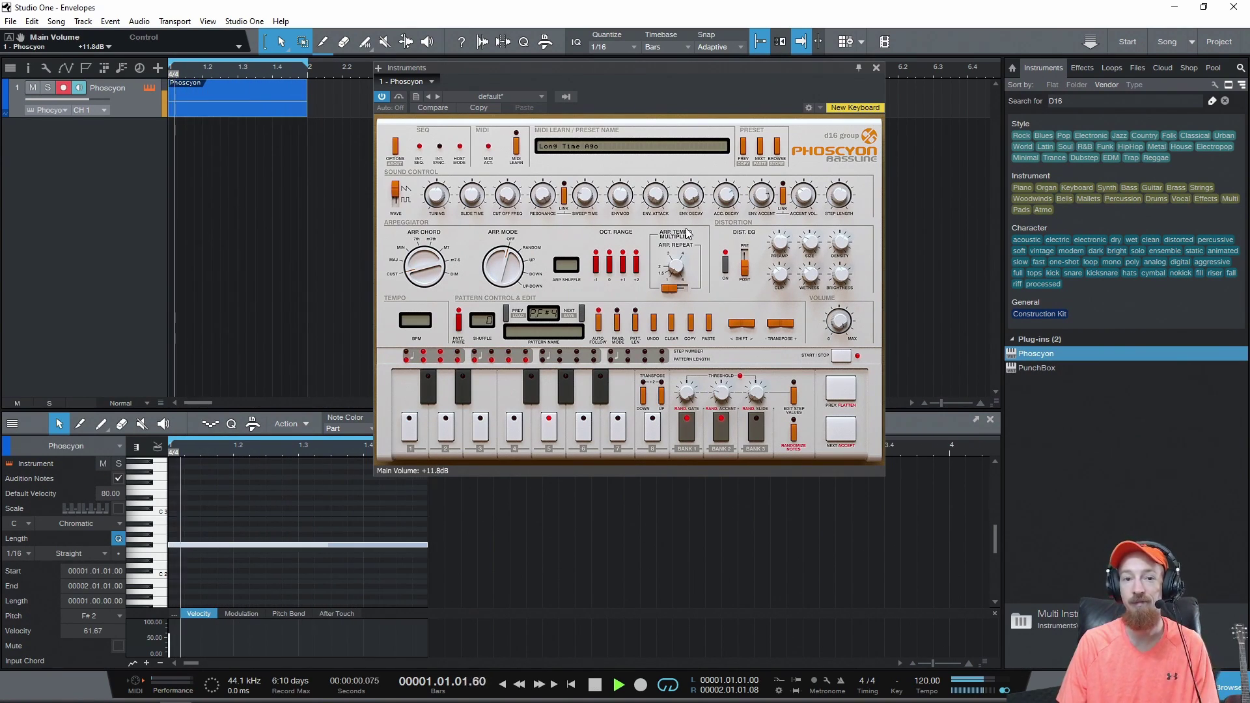
key(space)
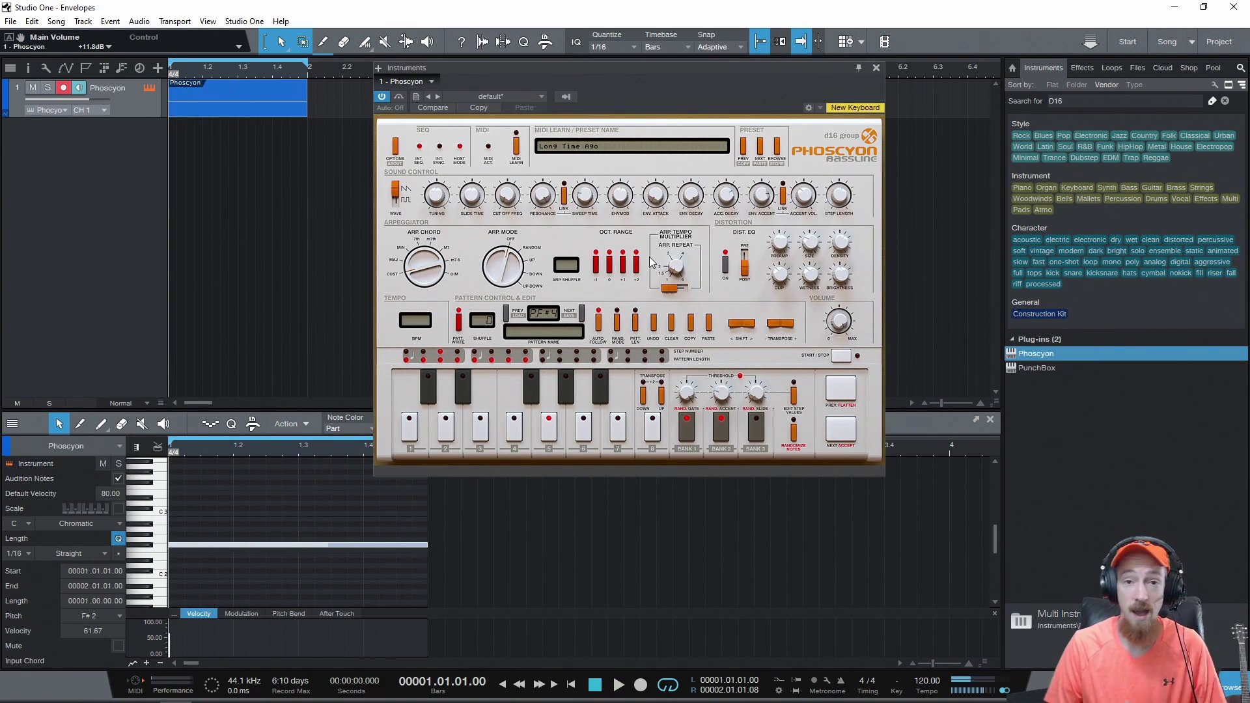